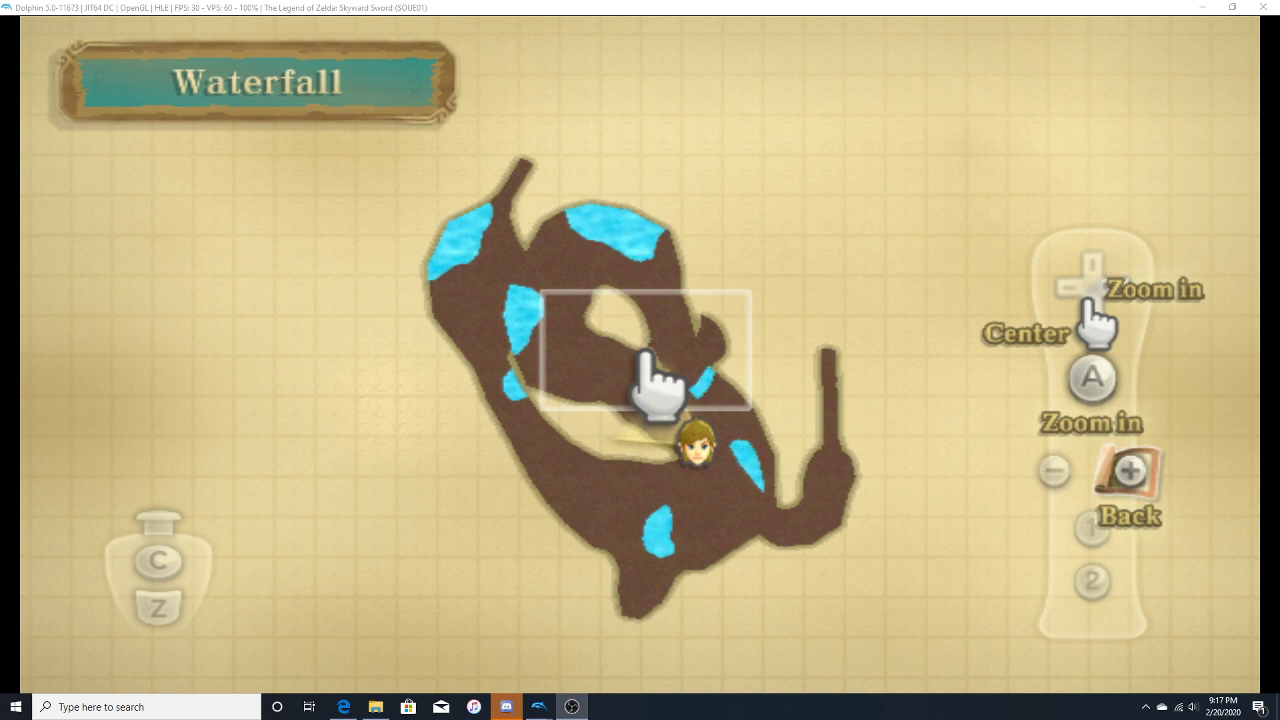
- Close the Waterfall map and run Link through the cave, locking on to the teal enemy along the way
left_click(643, 354)
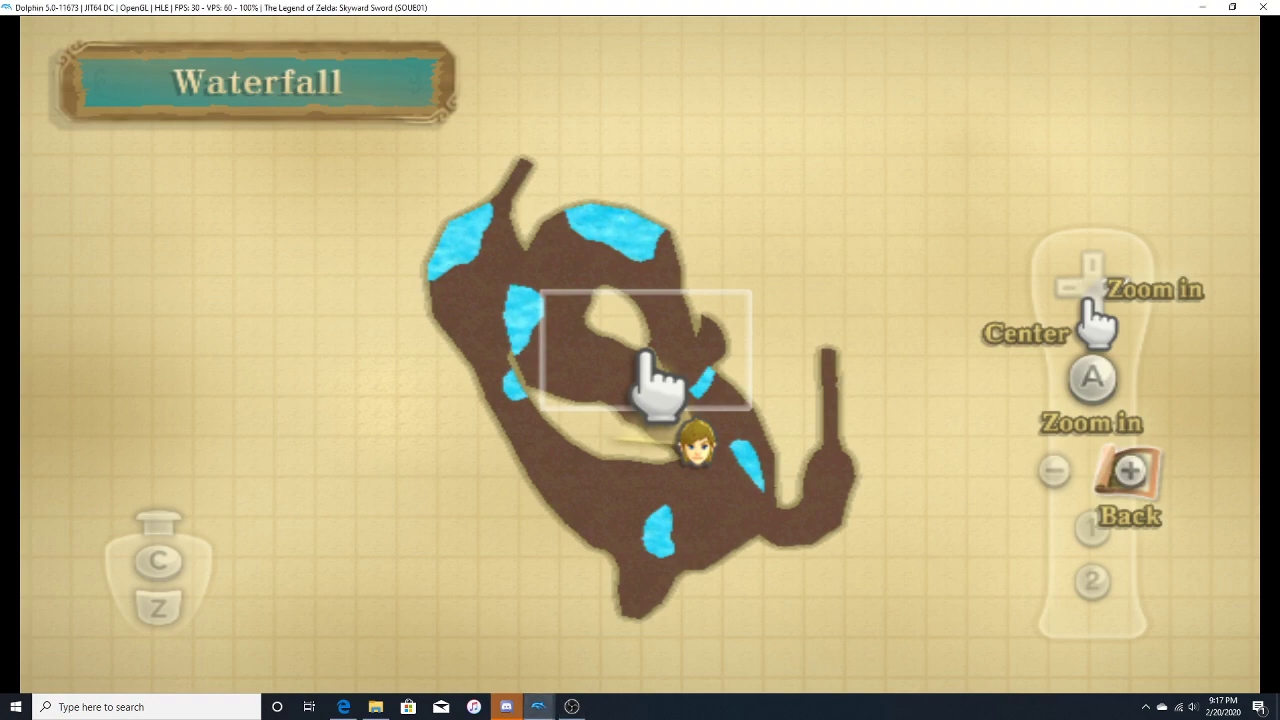
key("e")
key("w")
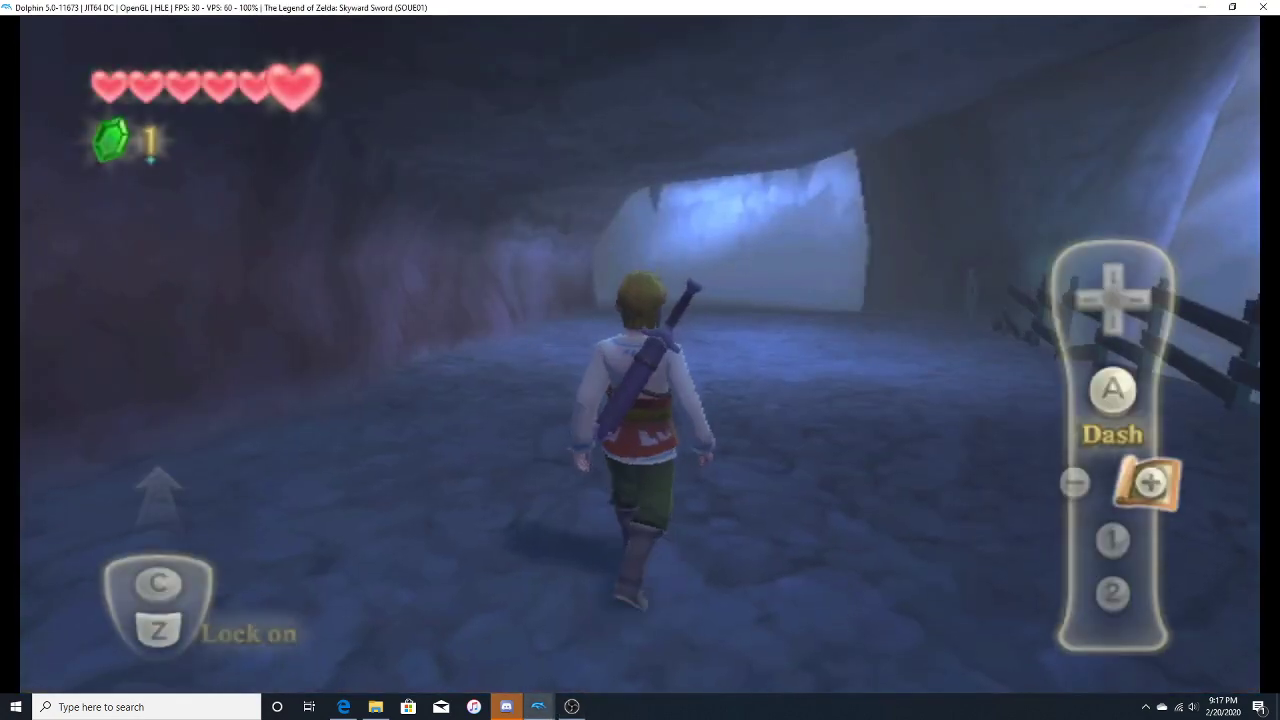
key("d")
key("shift")
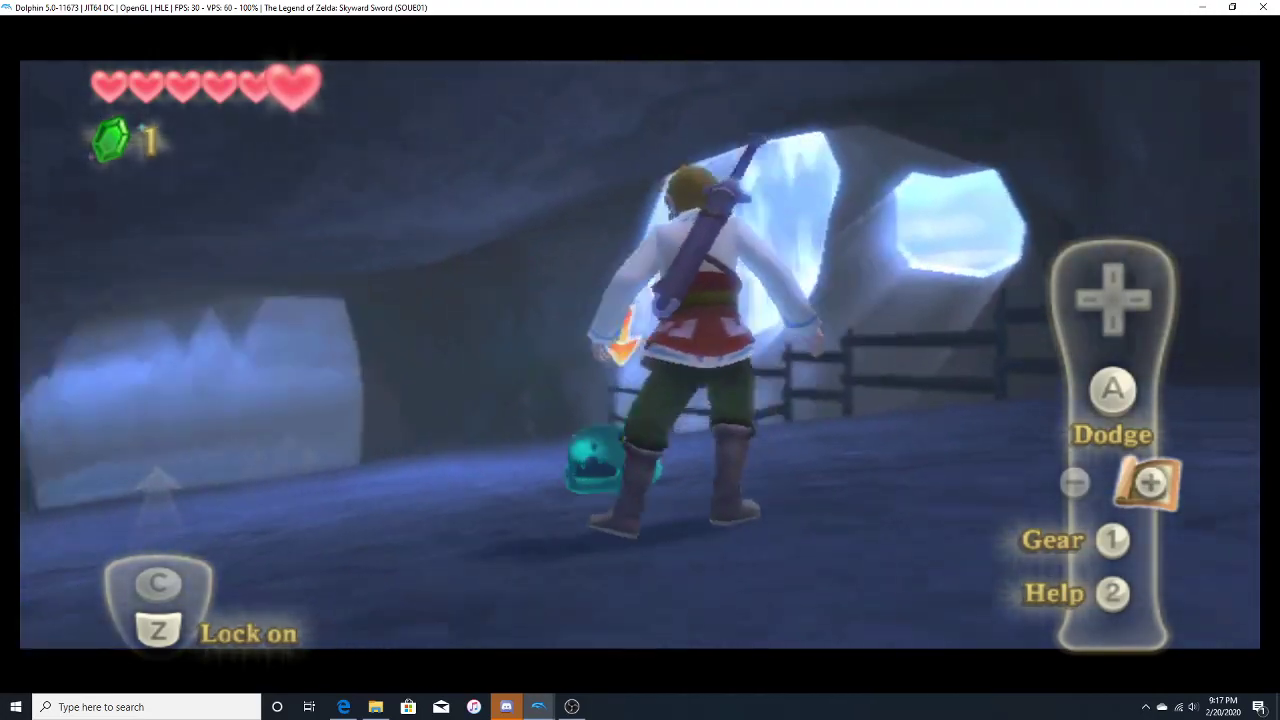
key("d")
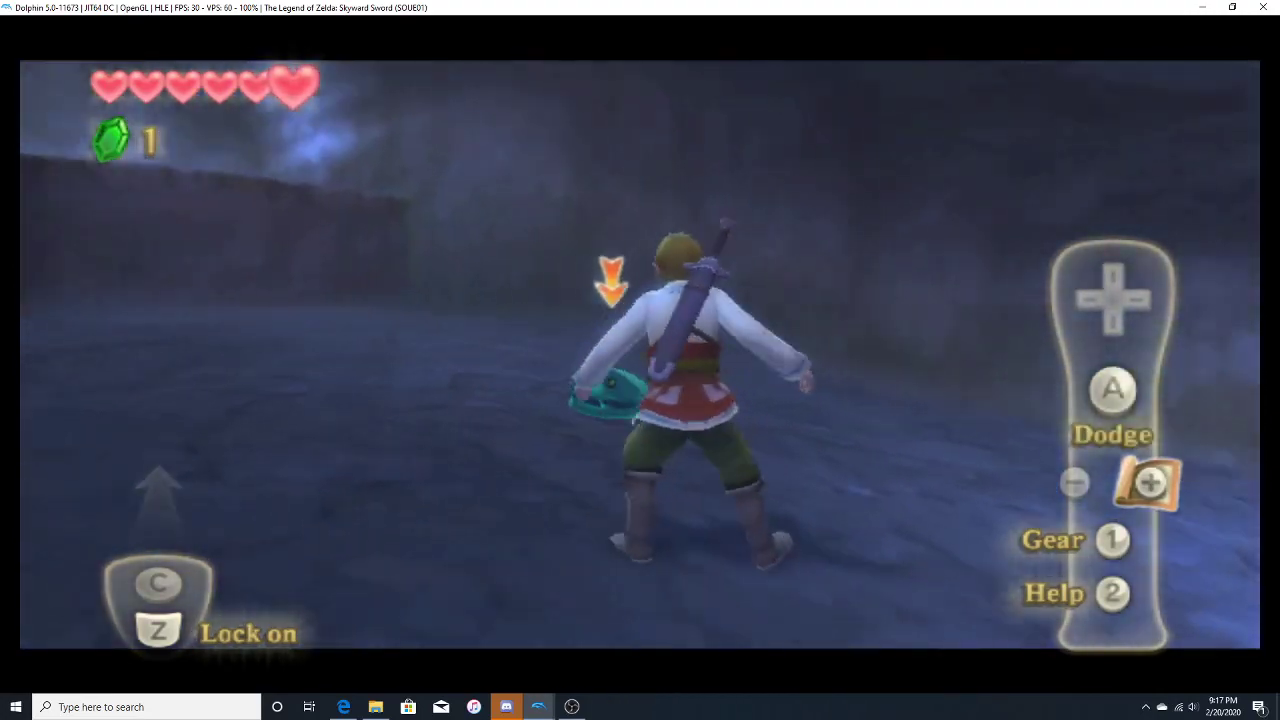
key("a")
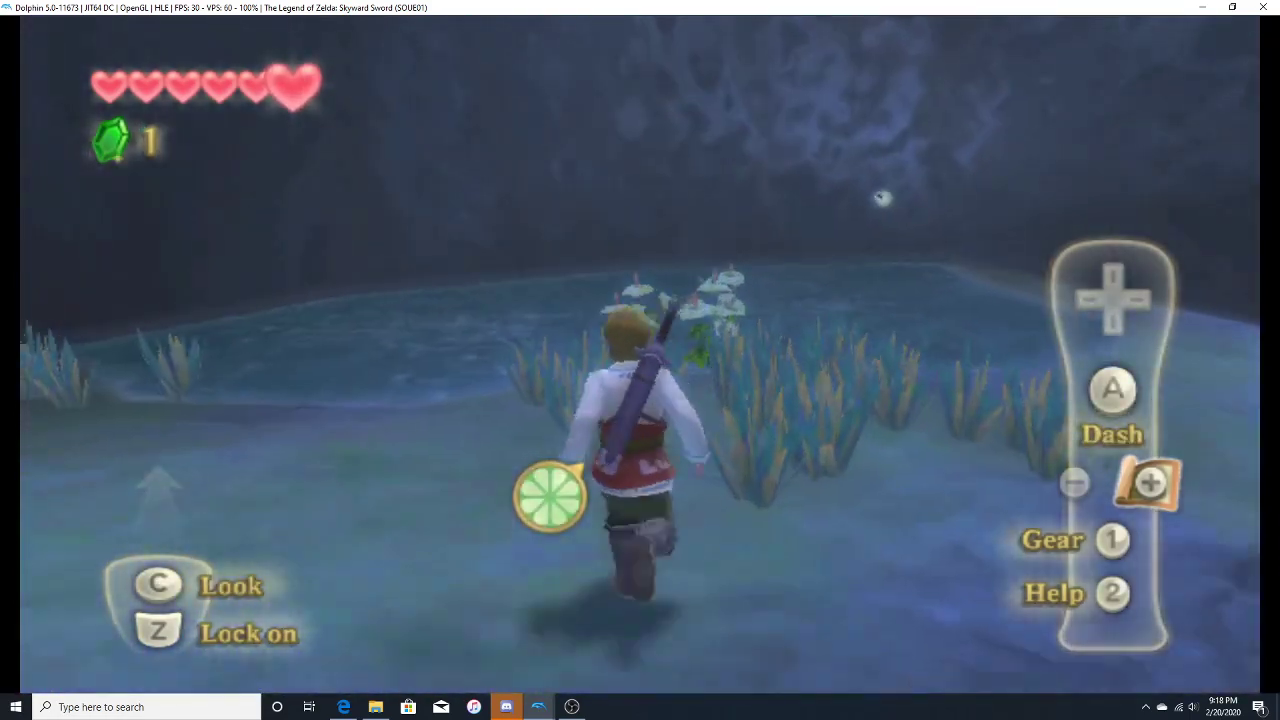
- Toggle the in-game help display, view the Gear screen and return to the game
key("2")
key("2")
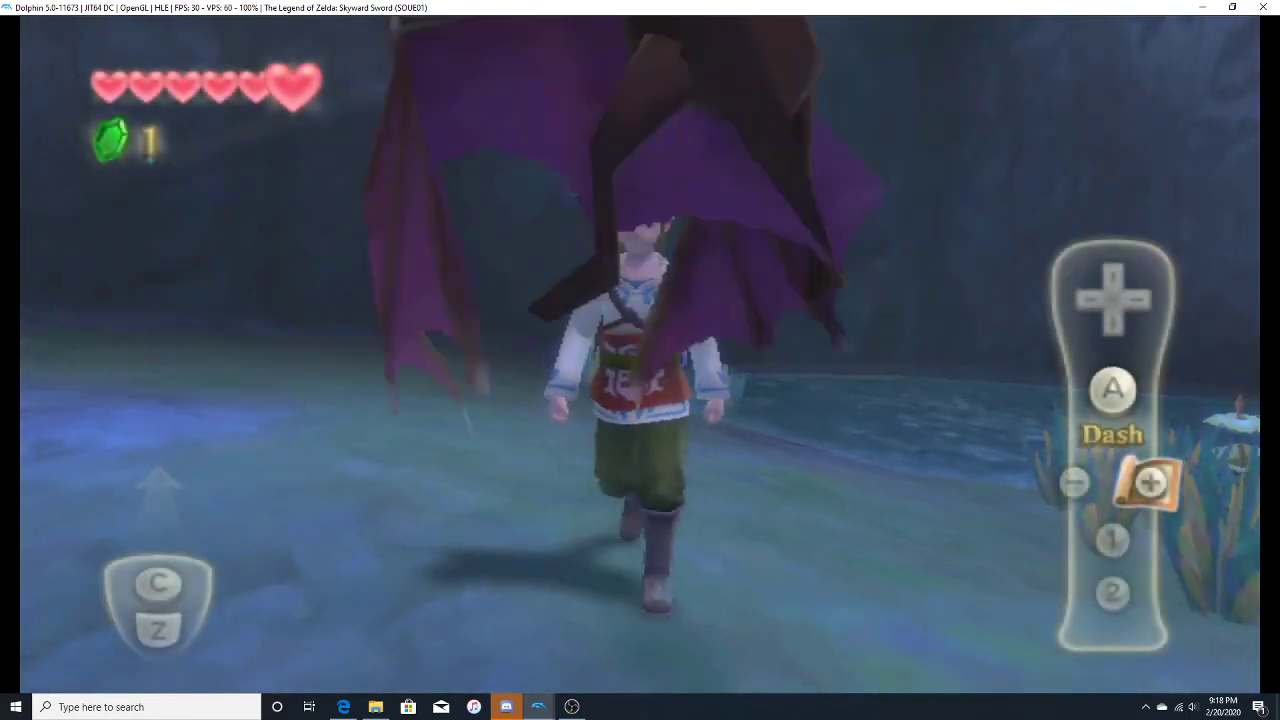
key("e")
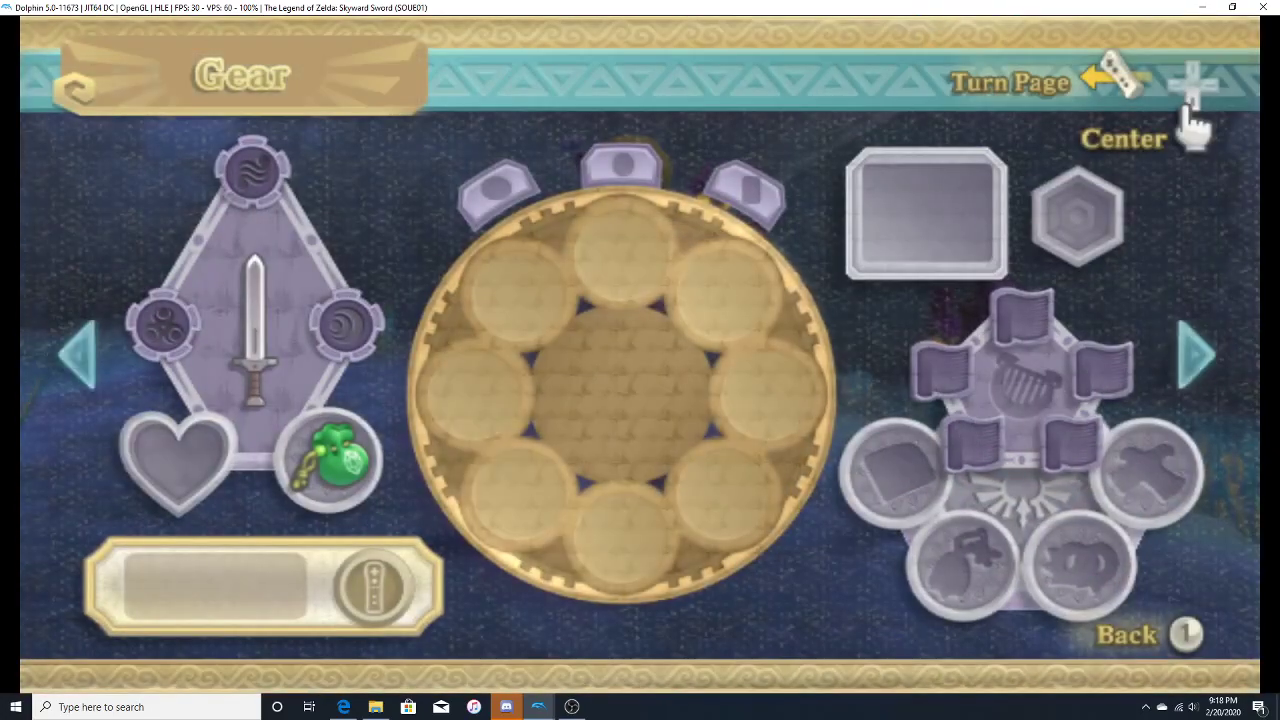
key("e")
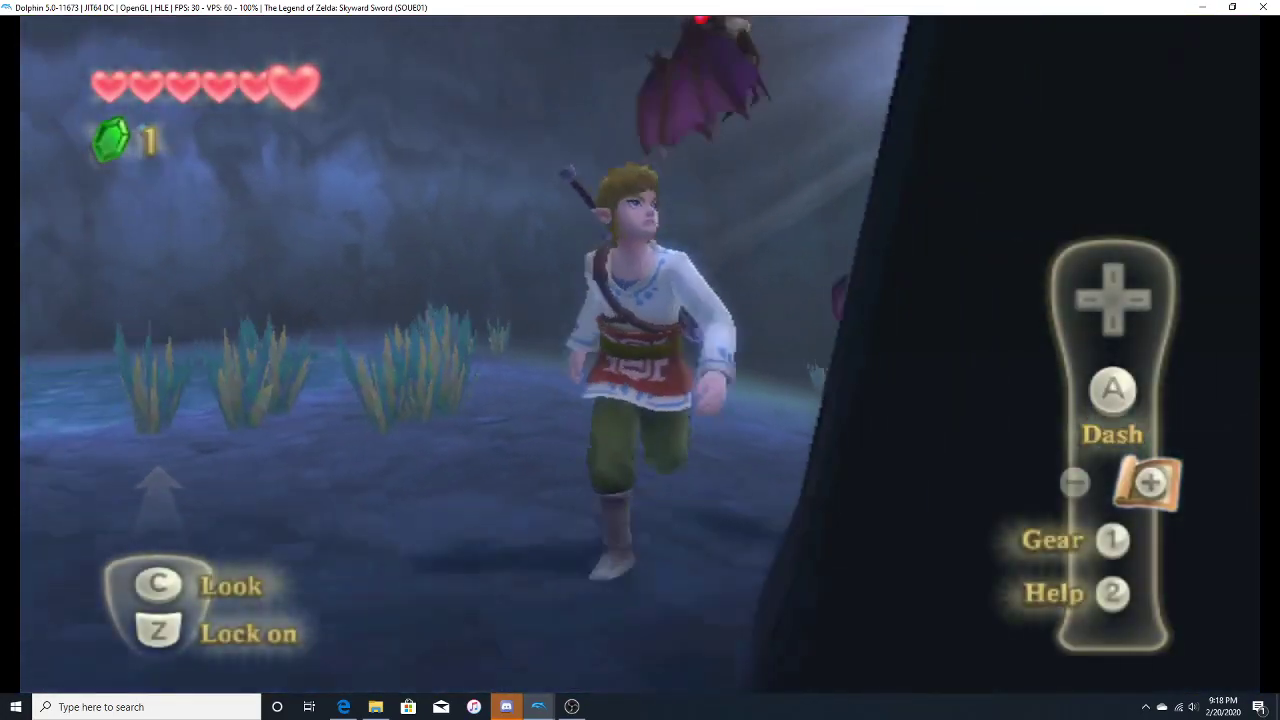
- Attack the flying bats near the rock pillar with the sword and go for the green rupee
key("z")
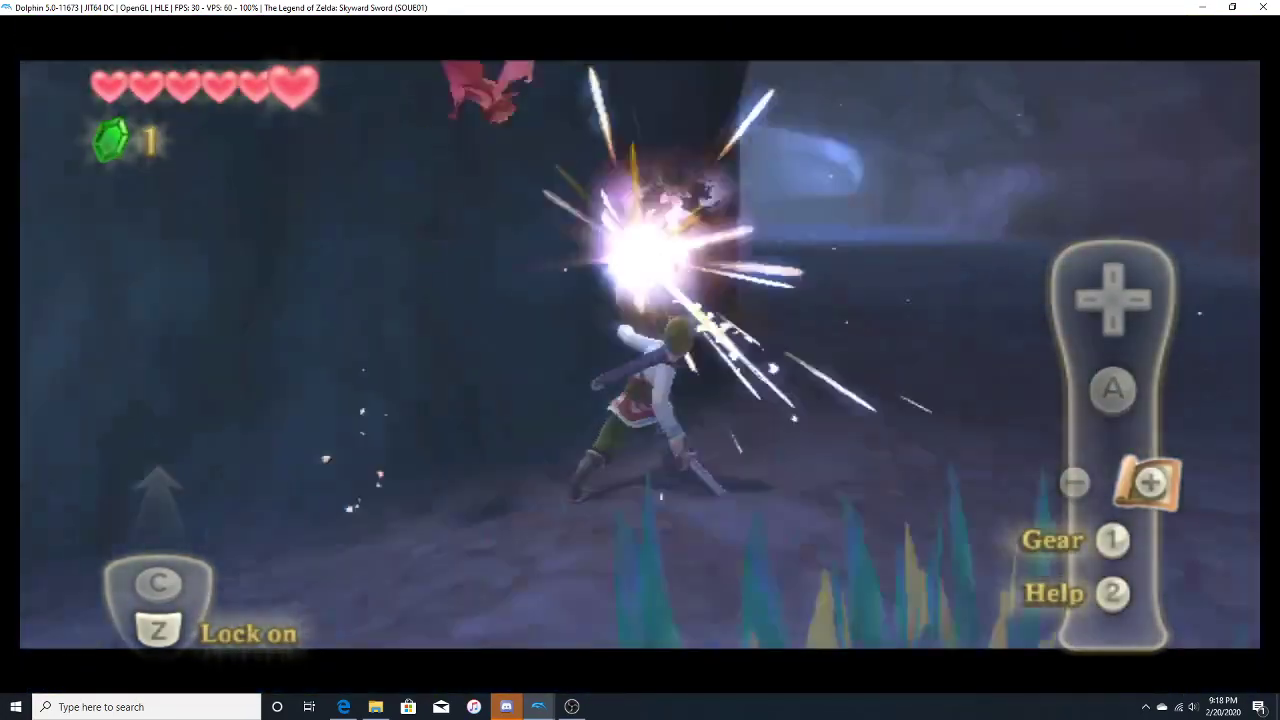
key("w")
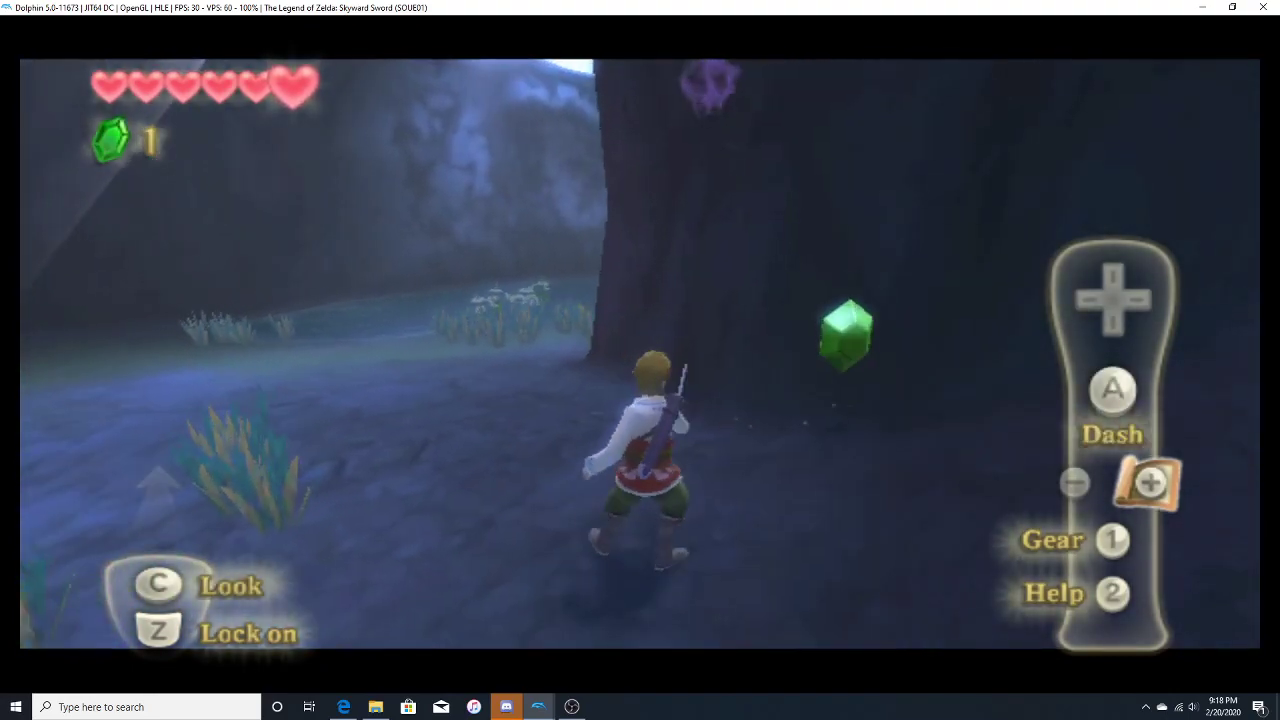
- Switch repeatedly between the first-person Look view and the normal camera to examine the cave pond and walls
key("c")
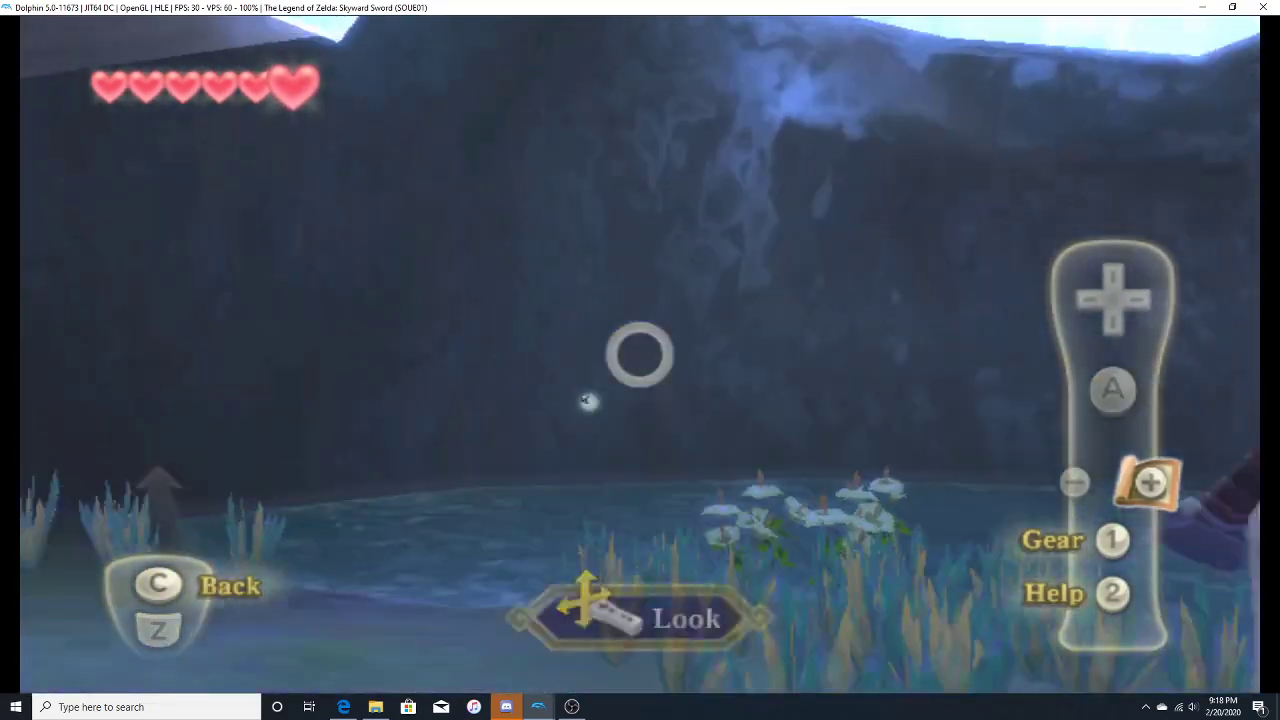
key("c")
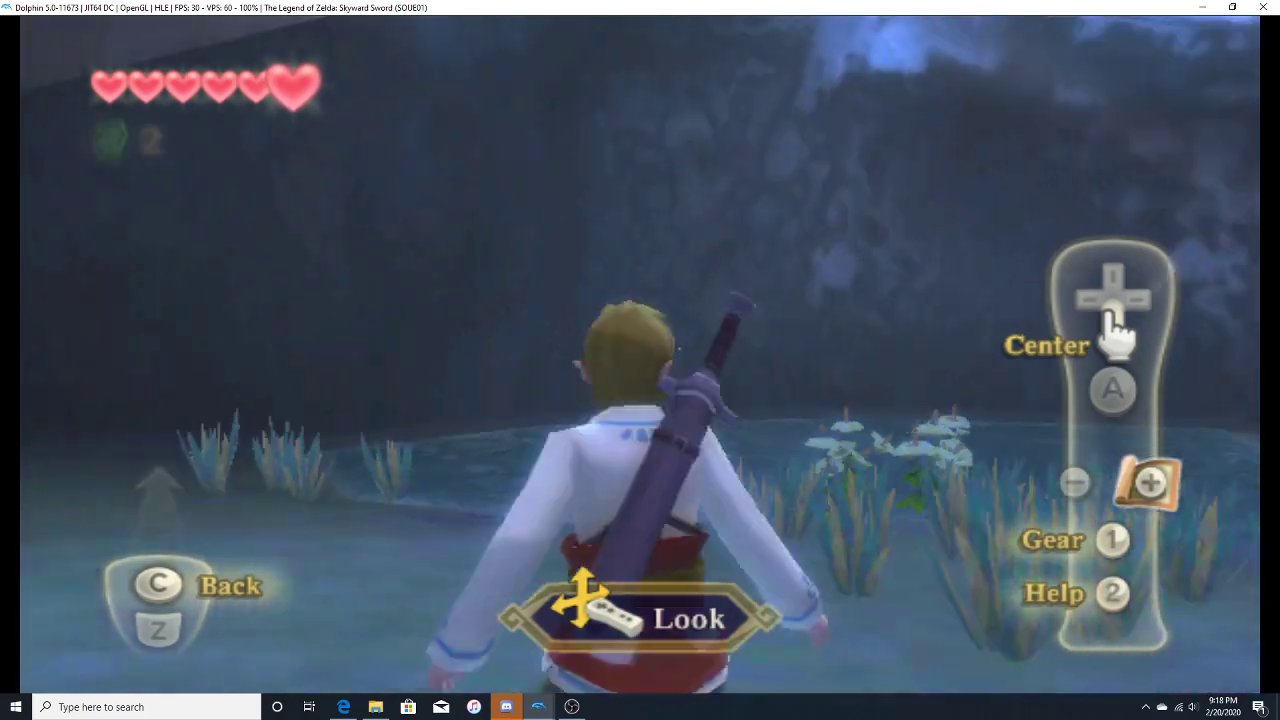
key("s")
key("c")
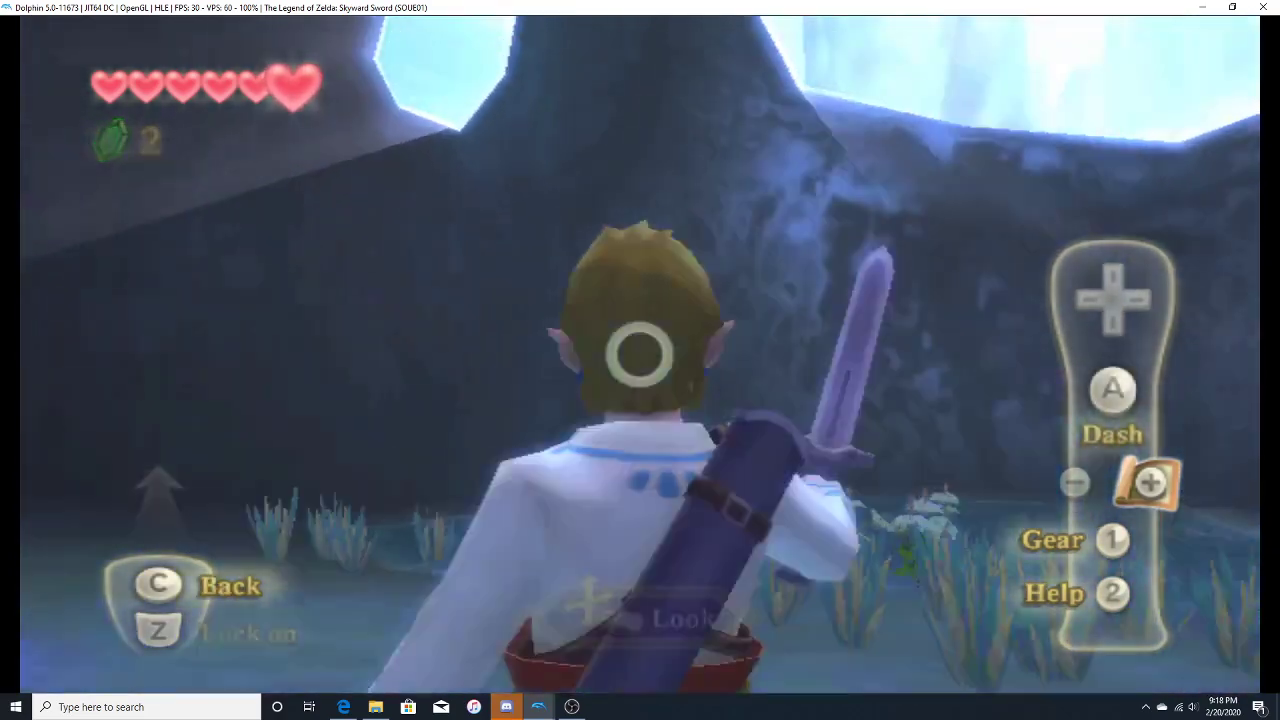
key("c")
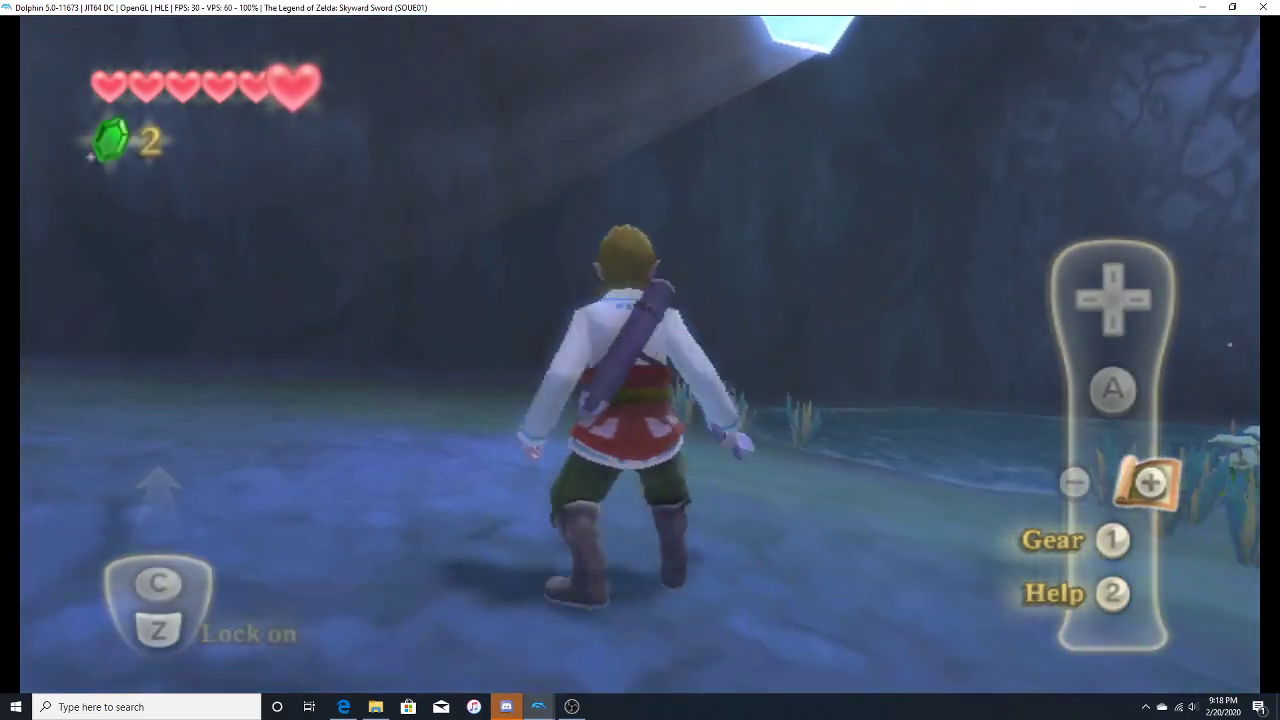
key("c")
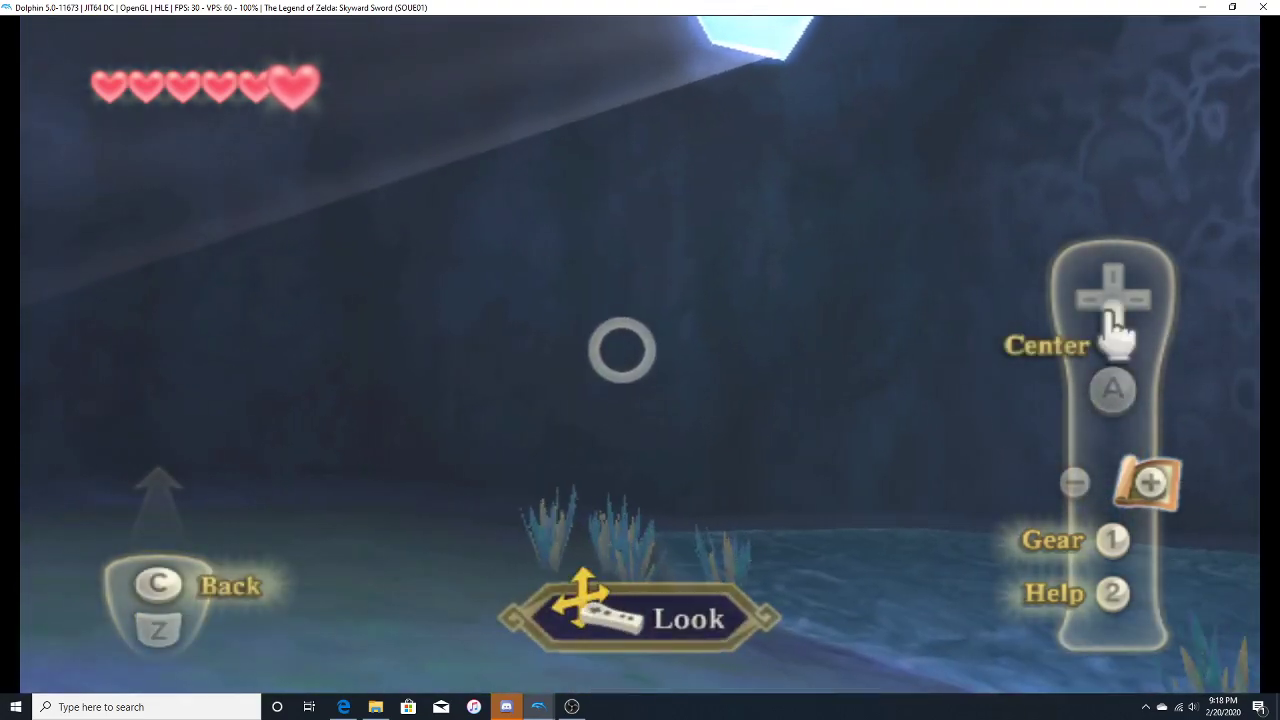
key("c")
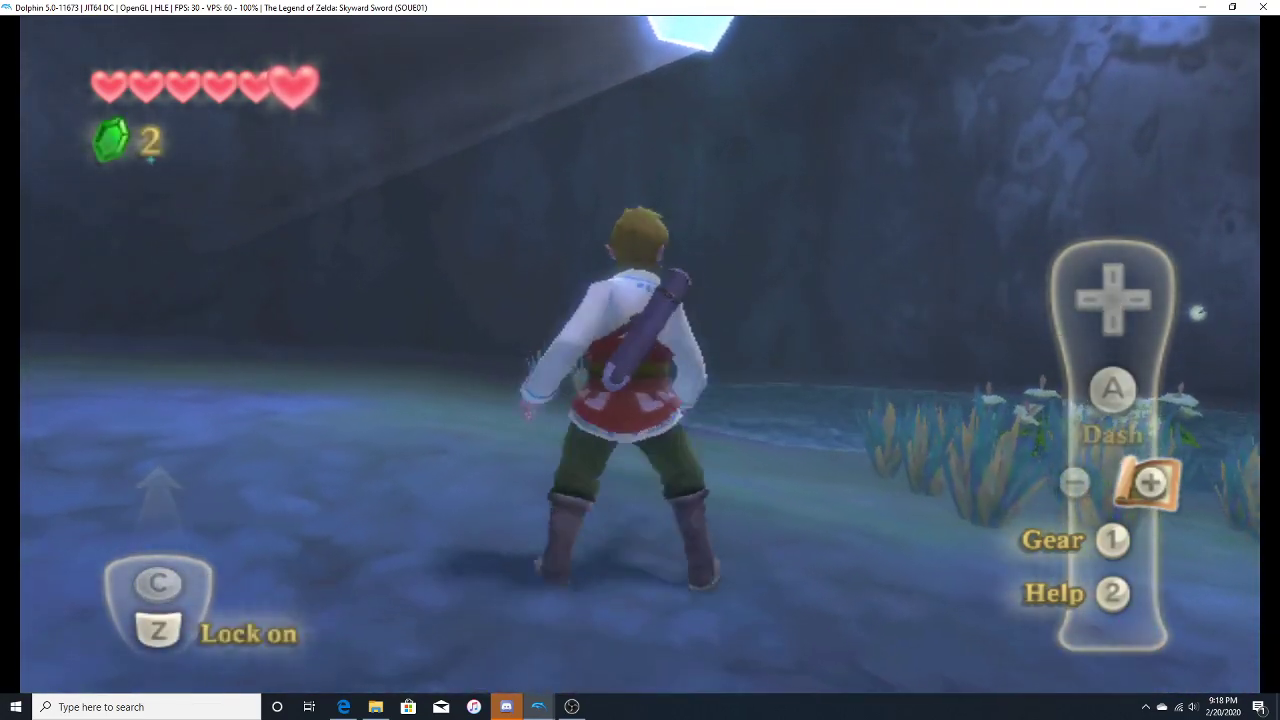
- Run Link around the pond with the sword drawn, re-centring the camera until he faces the raised ledge
key("z")
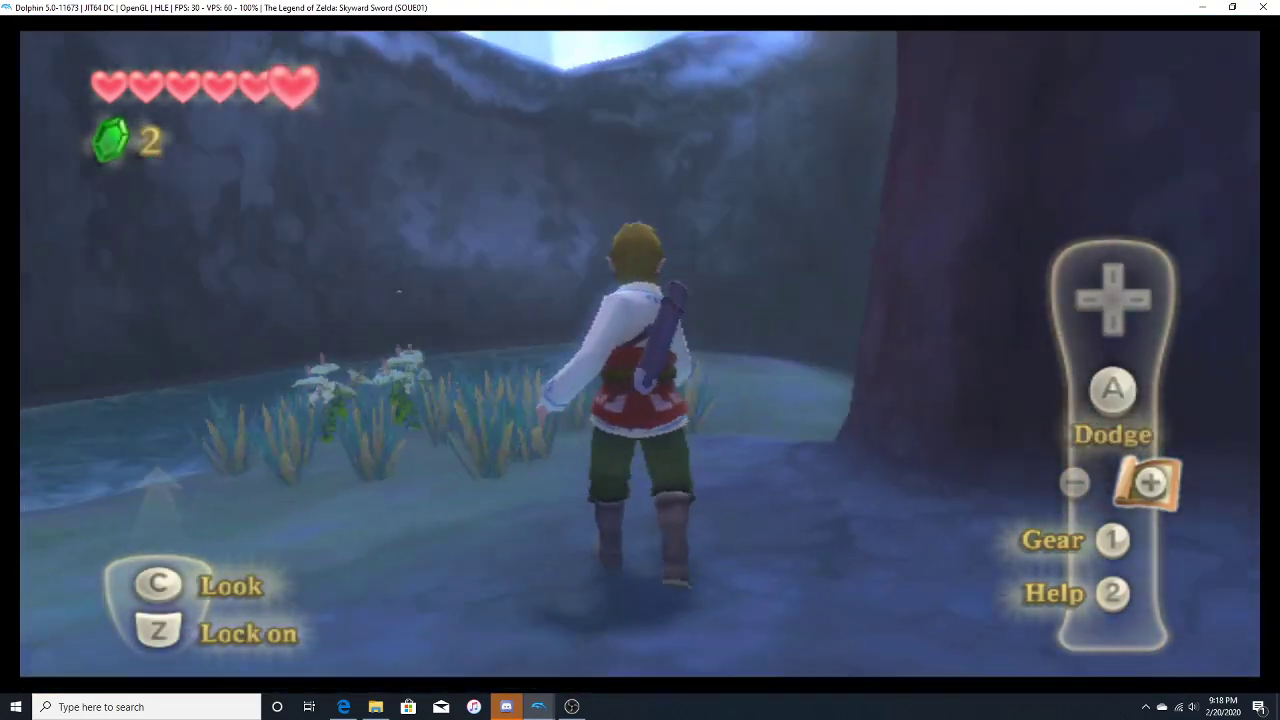
key("w")
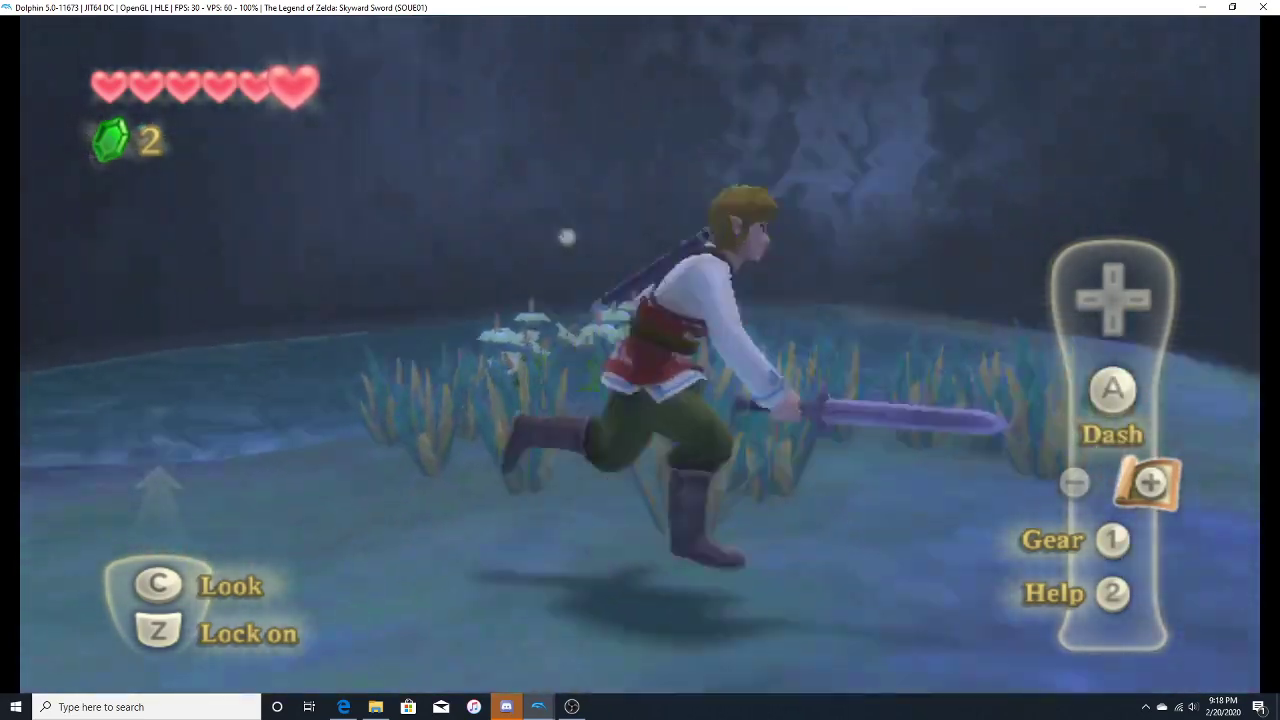
key("a")
key("s")
key("w")
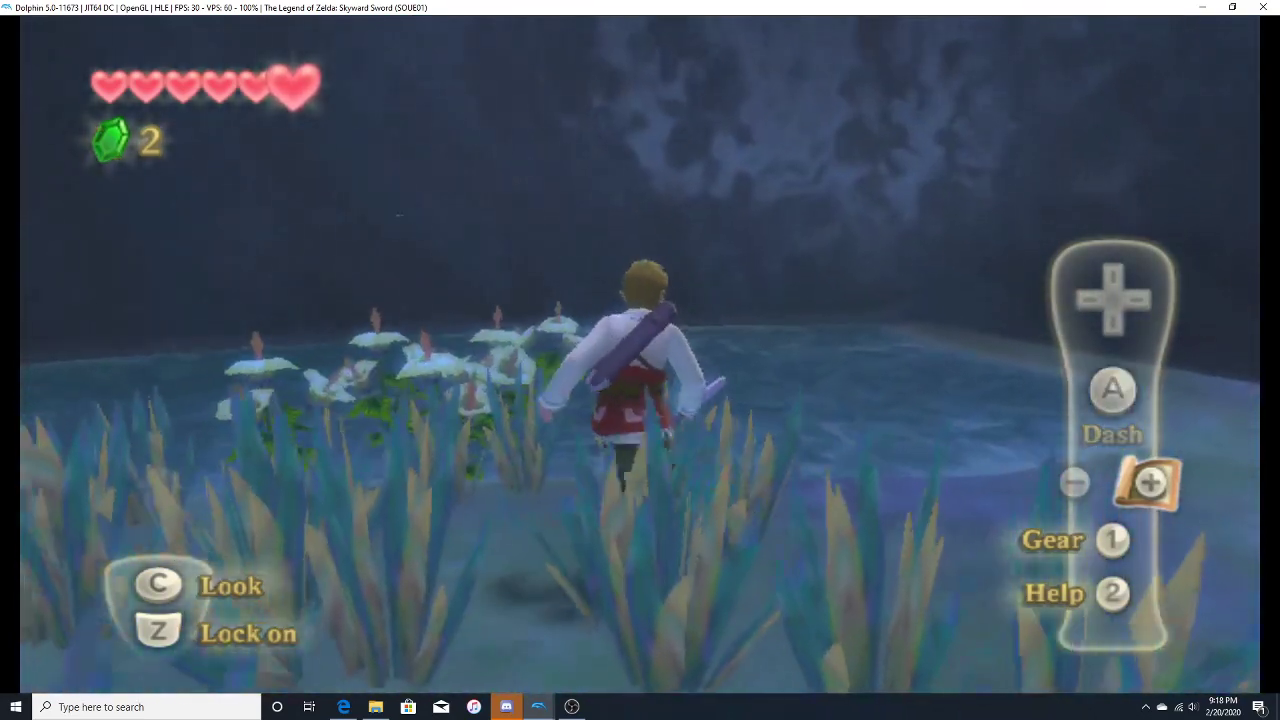
key("z")
key("w")
key("s")
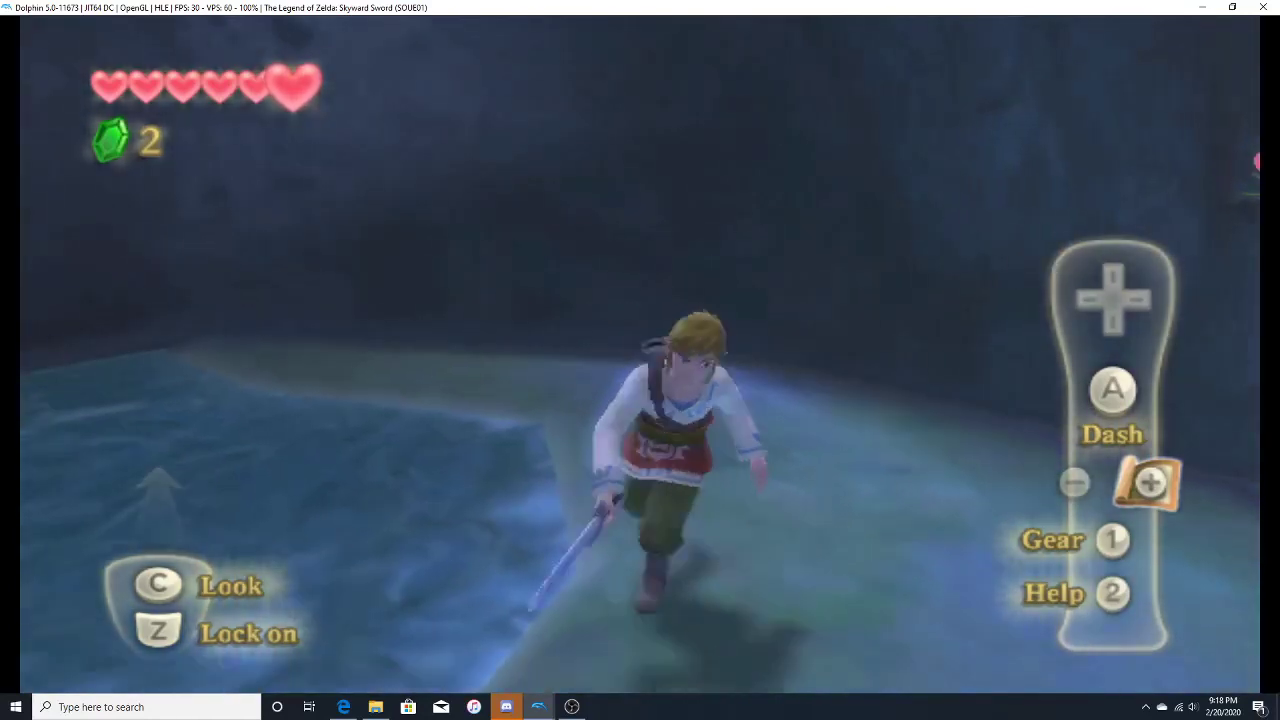
key("w")
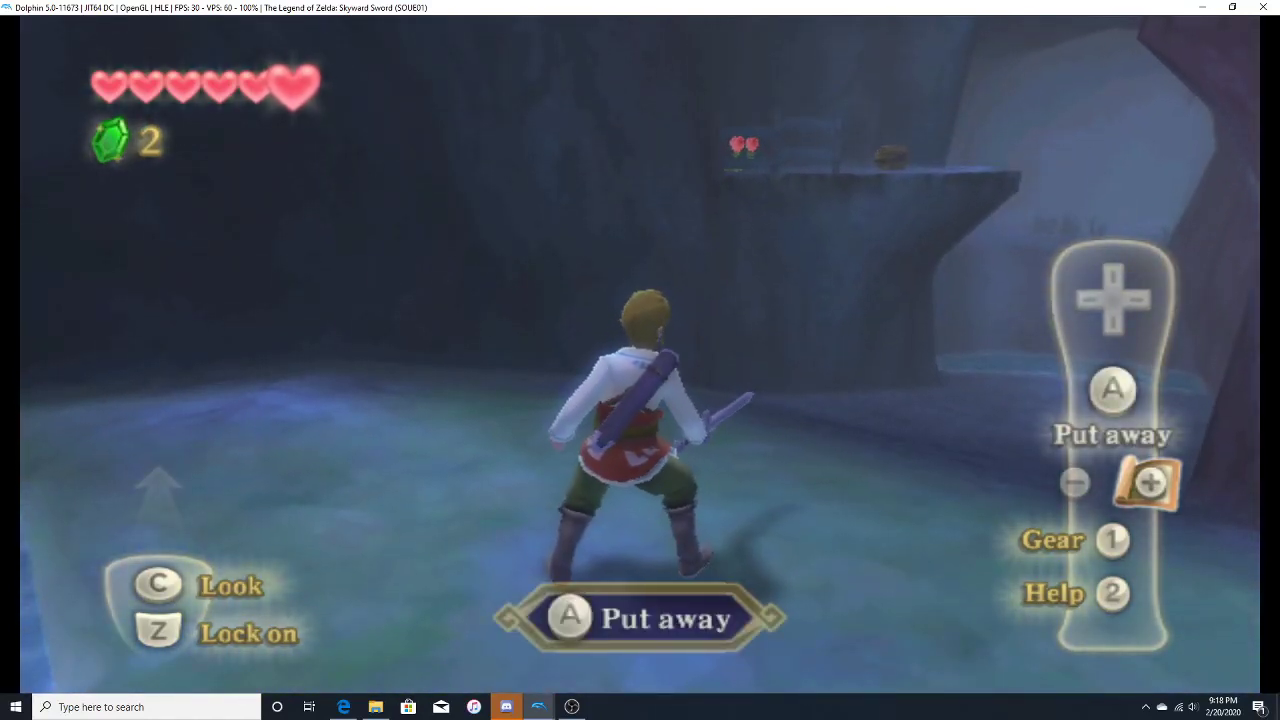
- Open the in-game map, switch to Dolphin's main window and move the Controller Settings dialog clear of it
key("1")
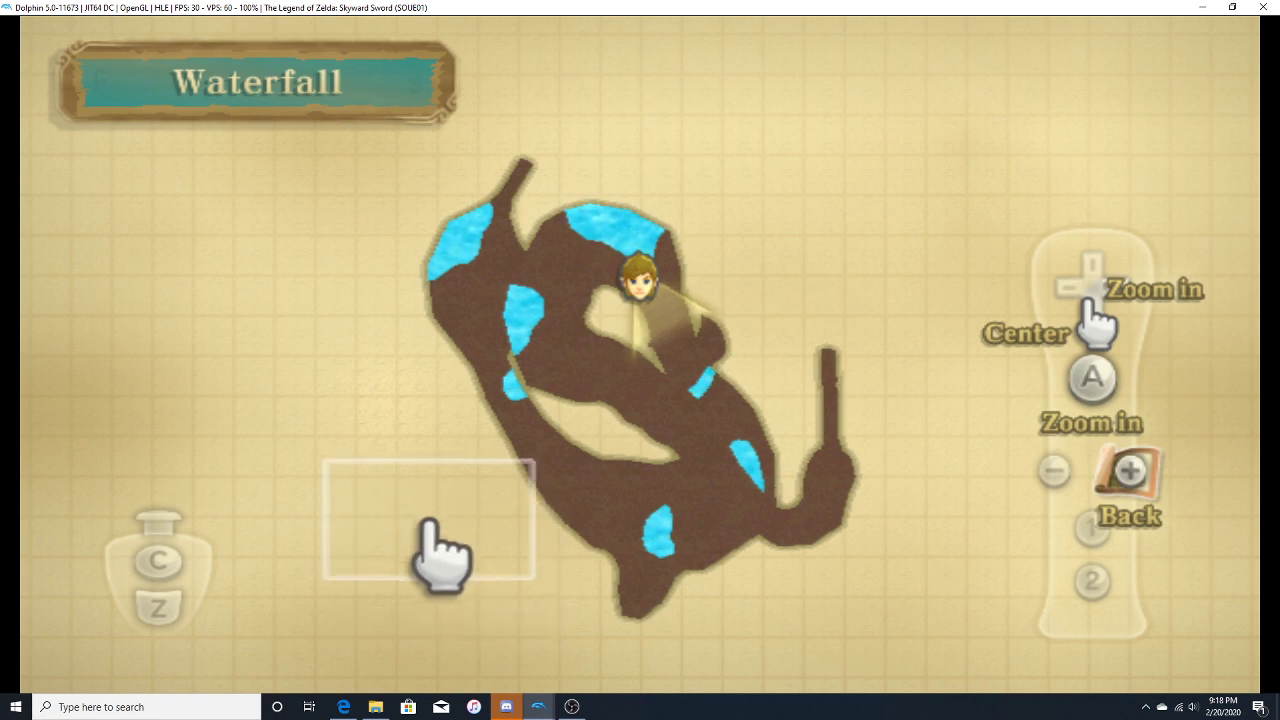
mouse_move(538, 707)
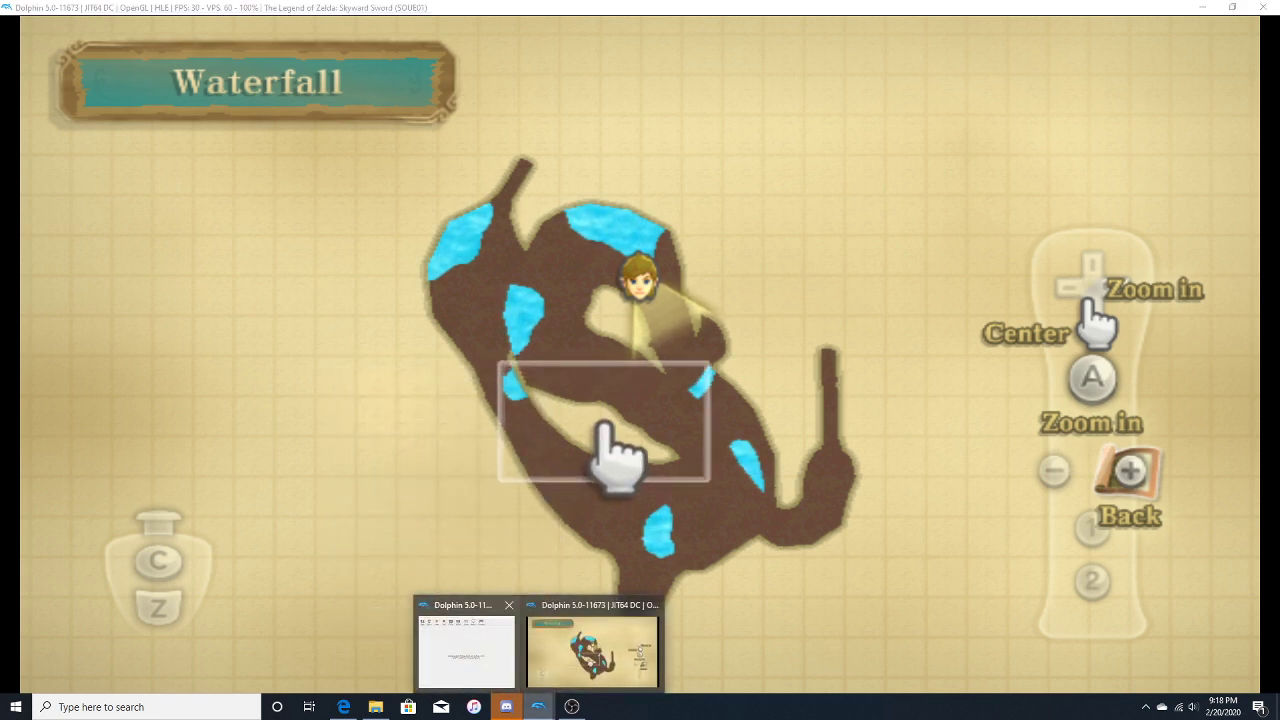
left_click(465, 640)
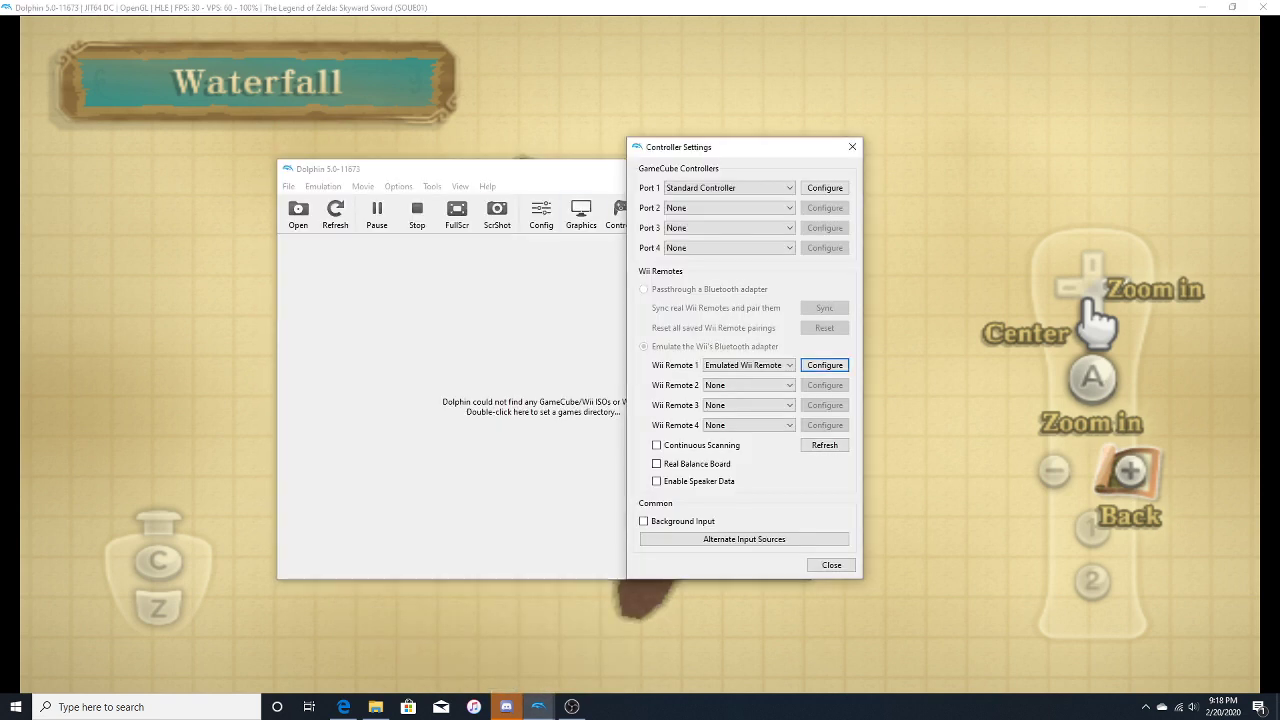
left_click(480, 169)
left_click_drag(735, 147, 871, 130)
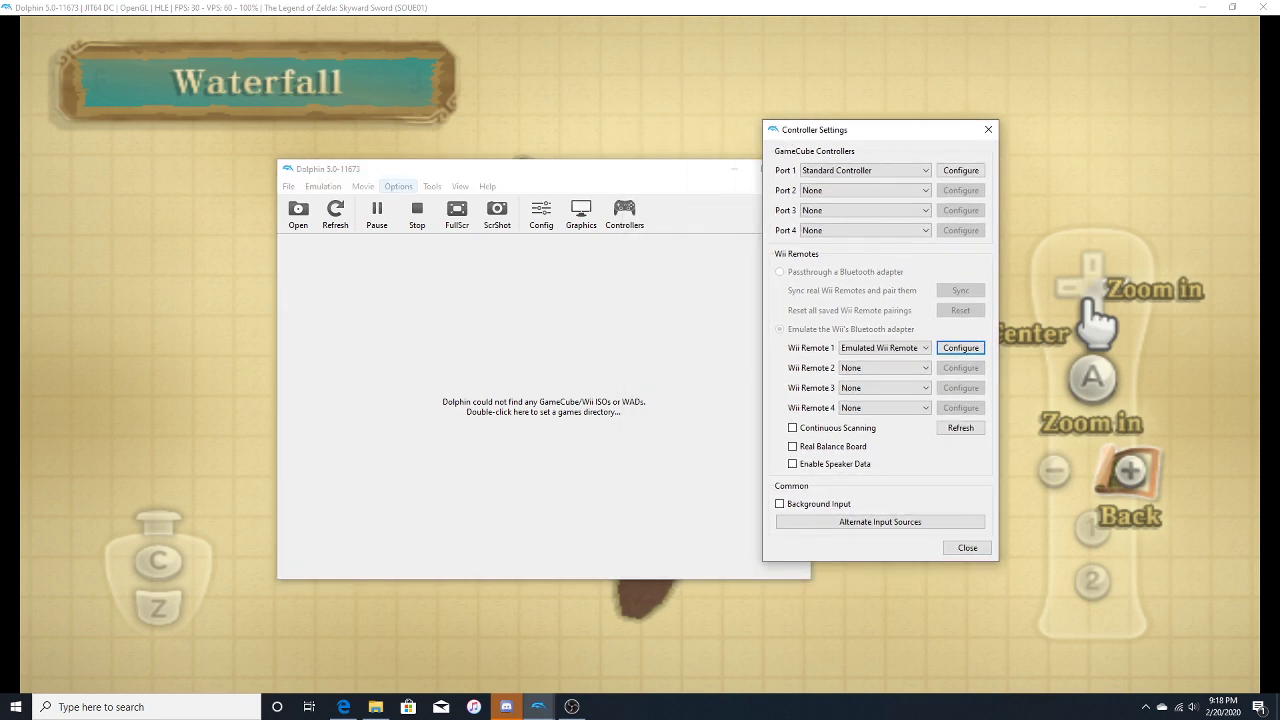
- Bring up the controller settings and open the configuration of the emulated Wii Remote 1
left_click(398, 186)
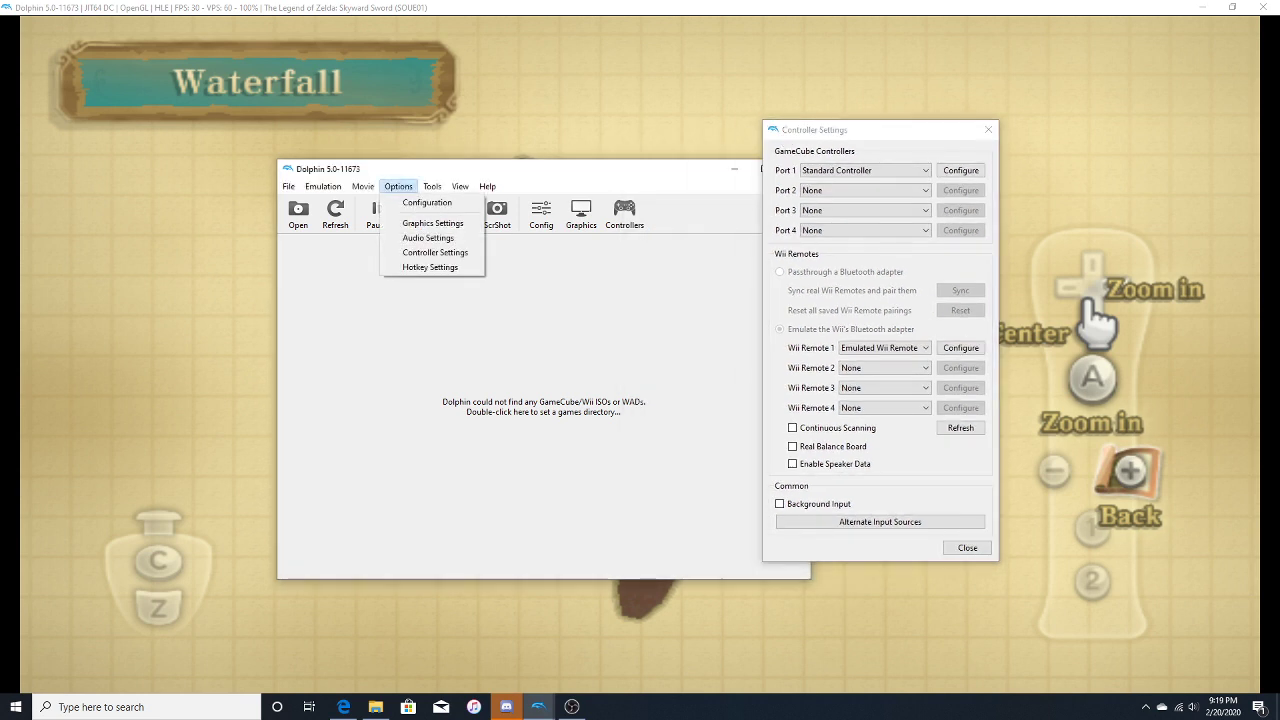
key("Up")
key("Up")
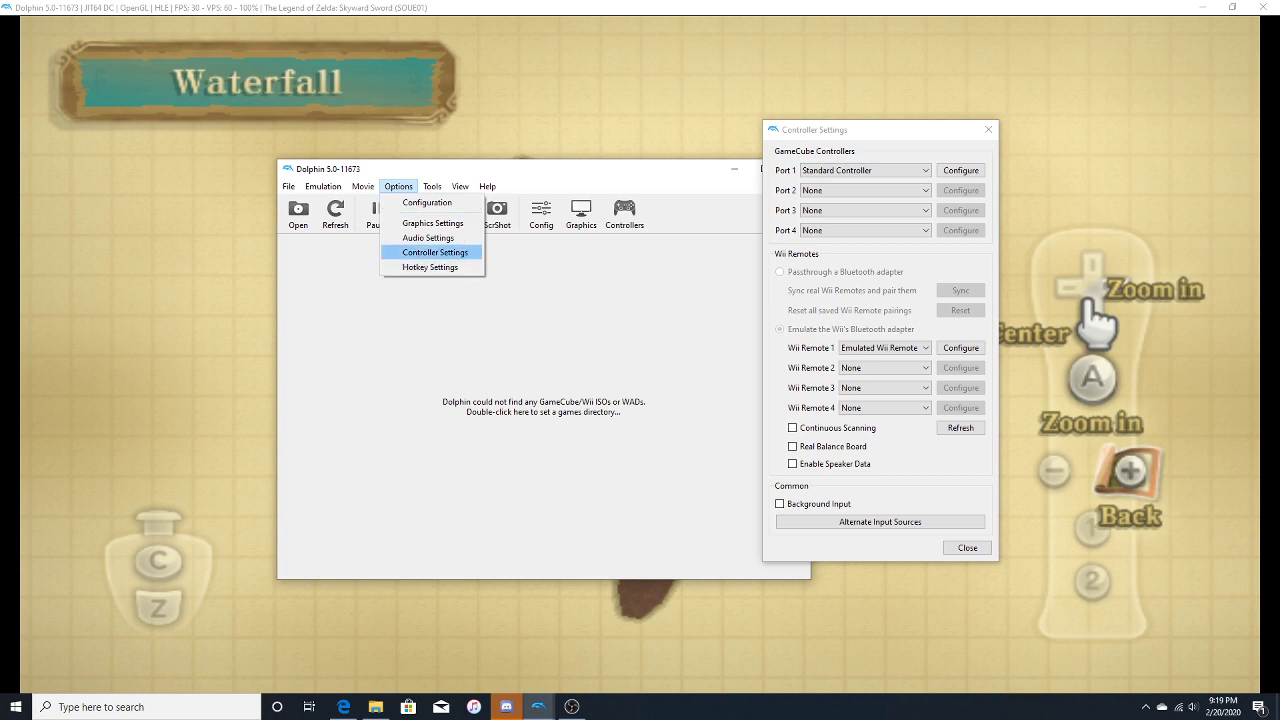
key("Return")
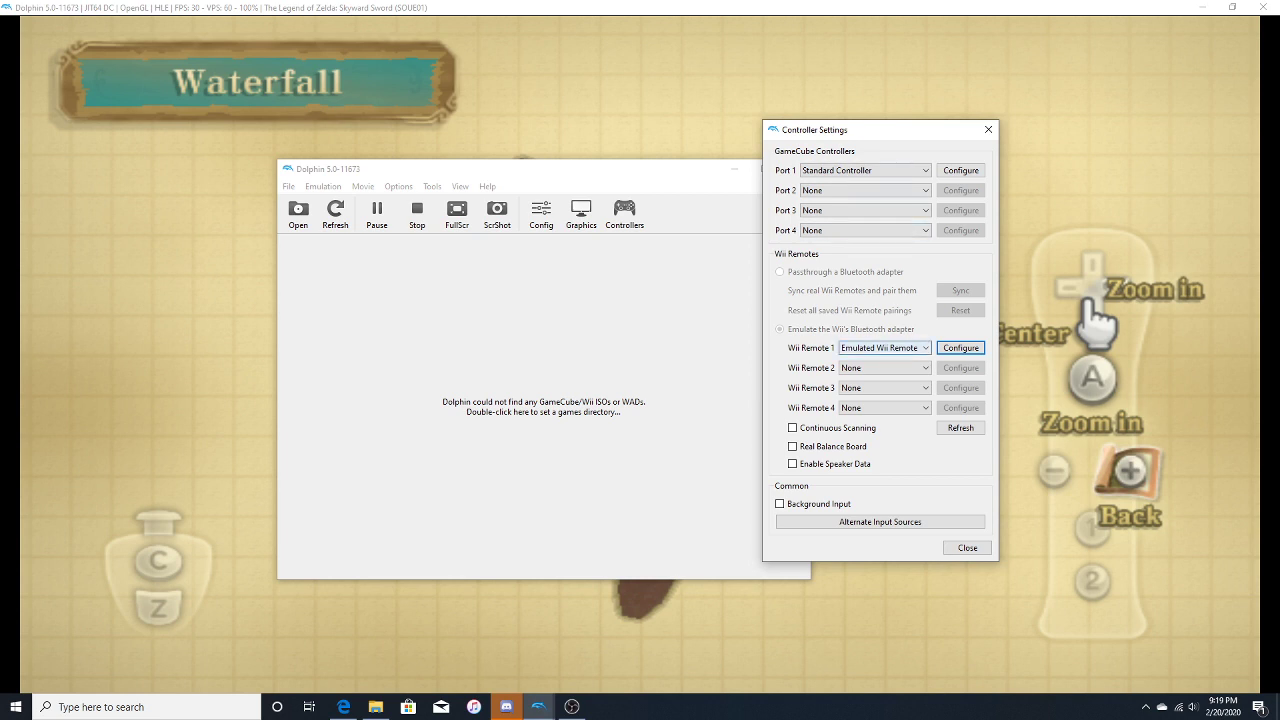
left_click(960, 347)
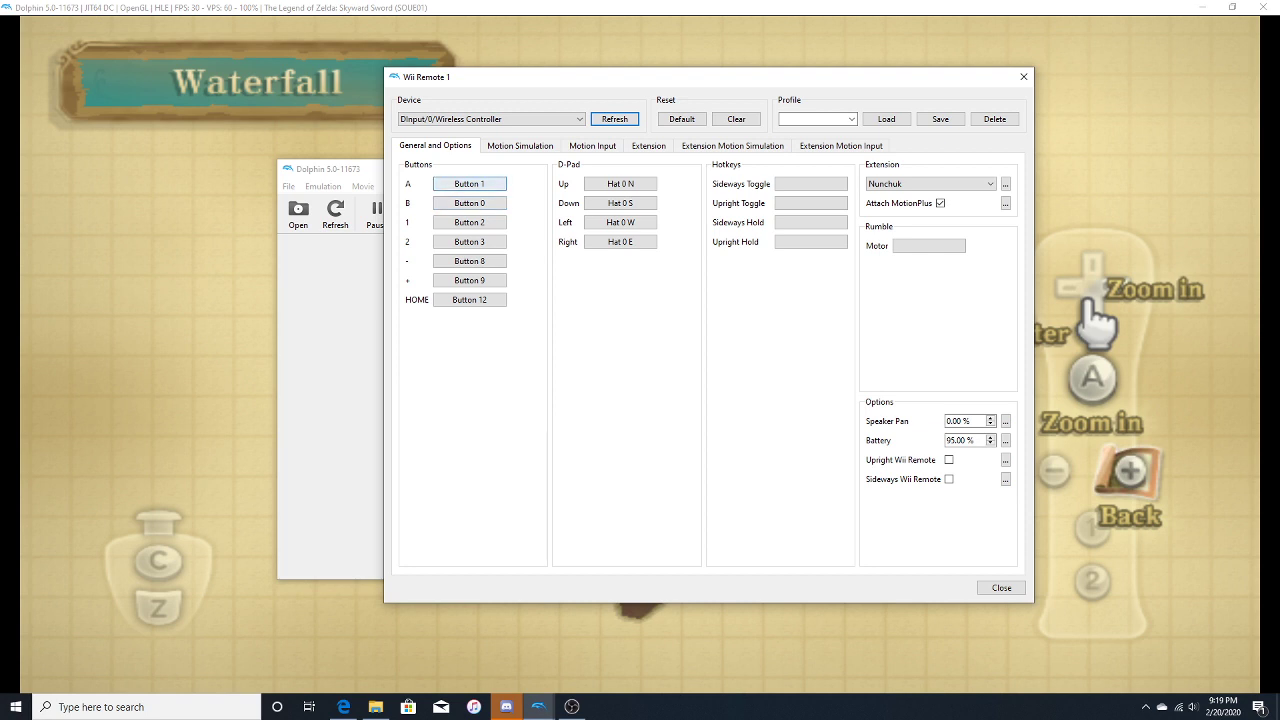
- Review Wii Remote 1's button, motion simulation, motion input and Nunchuk extension mappings for the wireless controller
key("Tab")
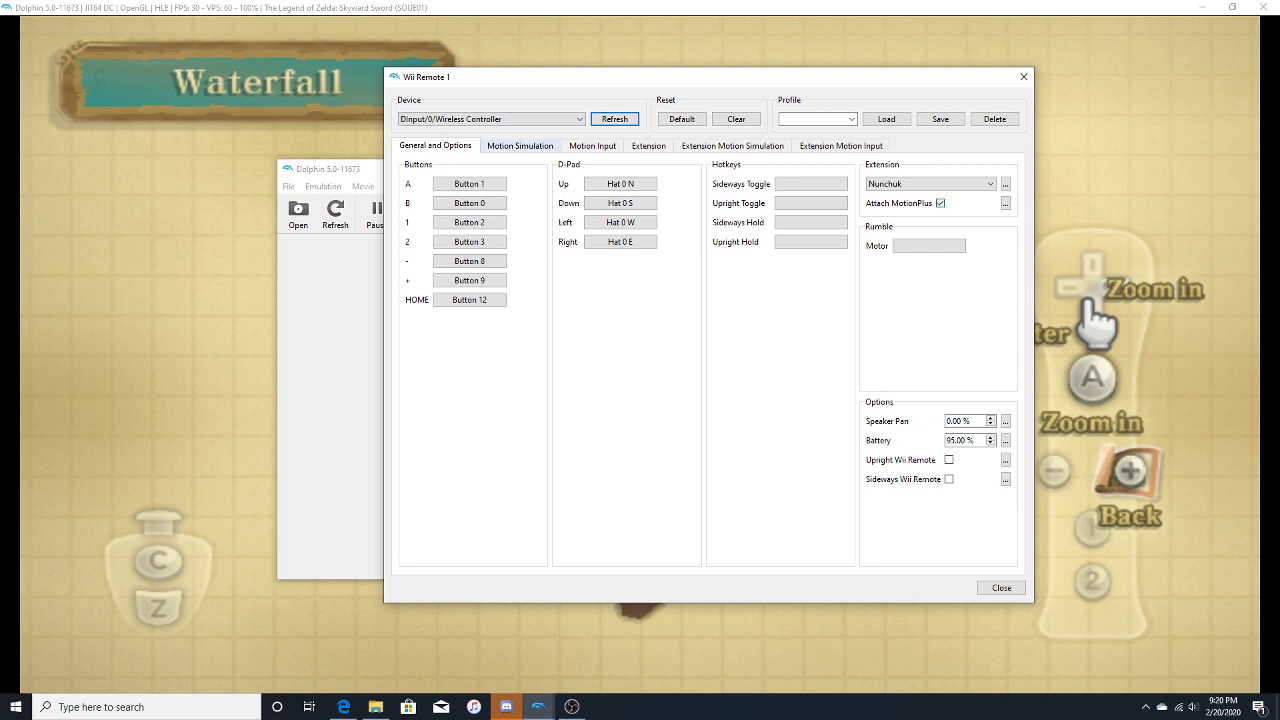
left_click(520, 145)
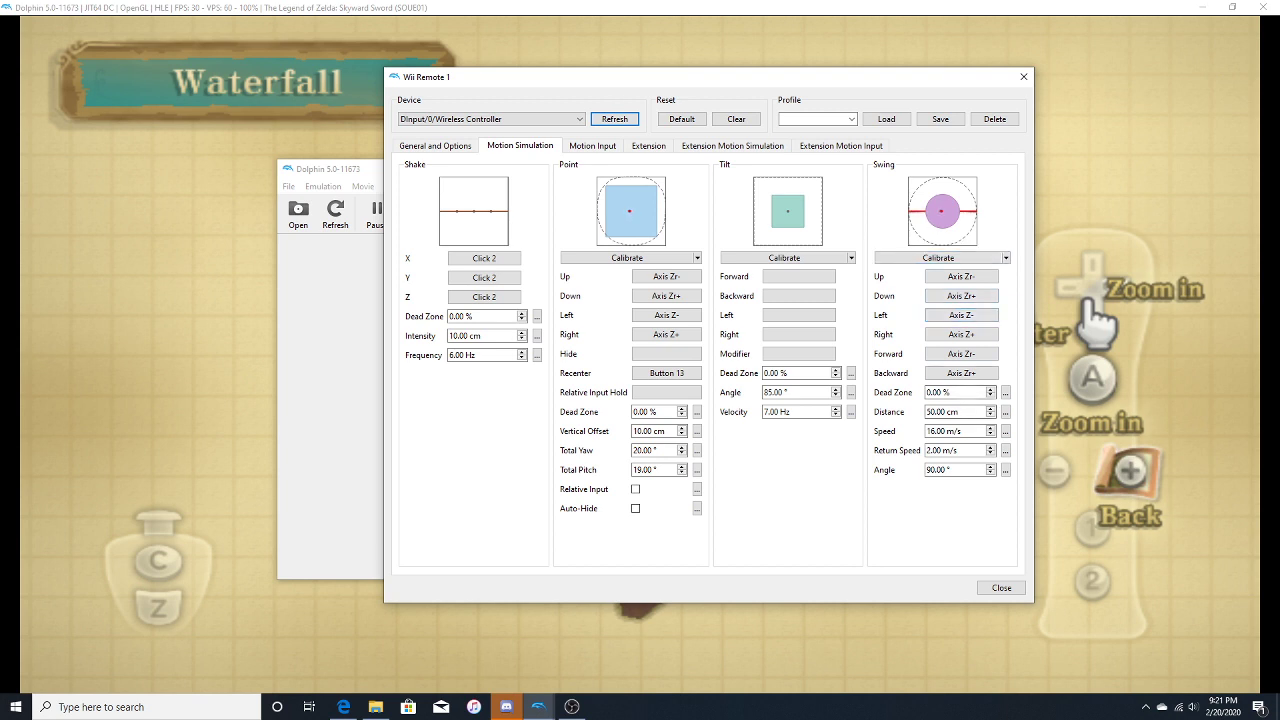
left_click(592, 145)
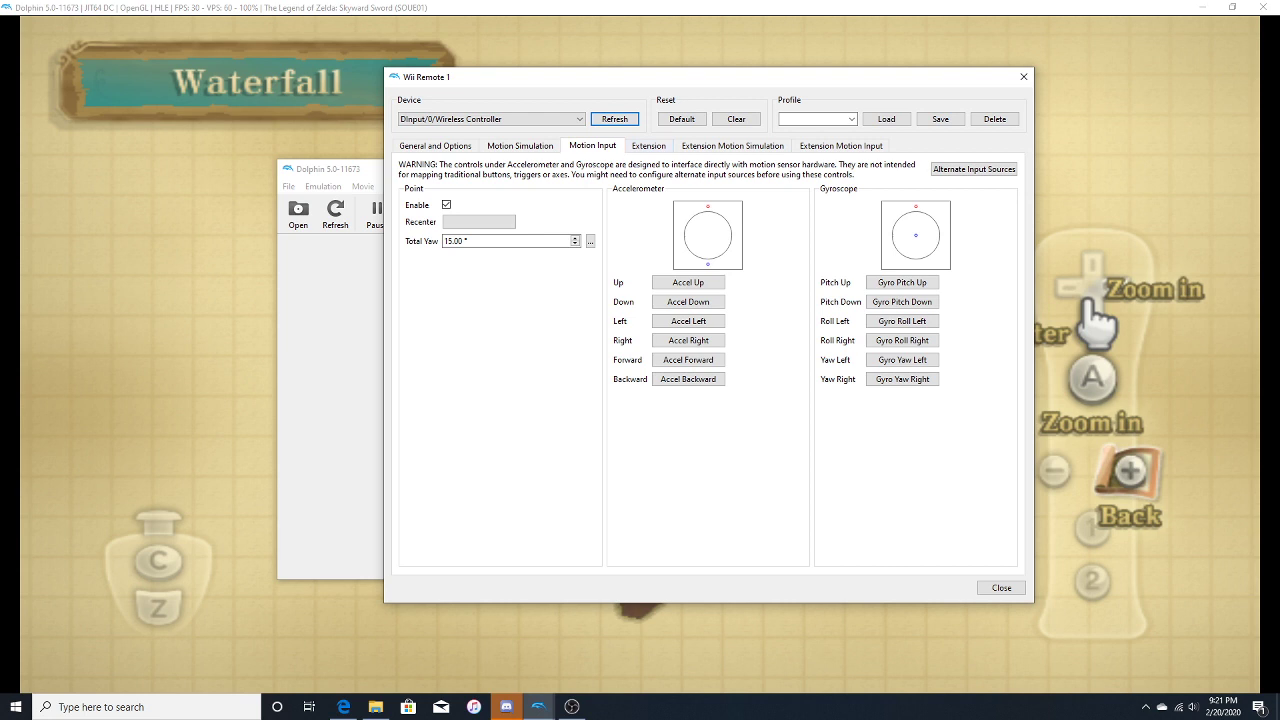
left_click(648, 145)
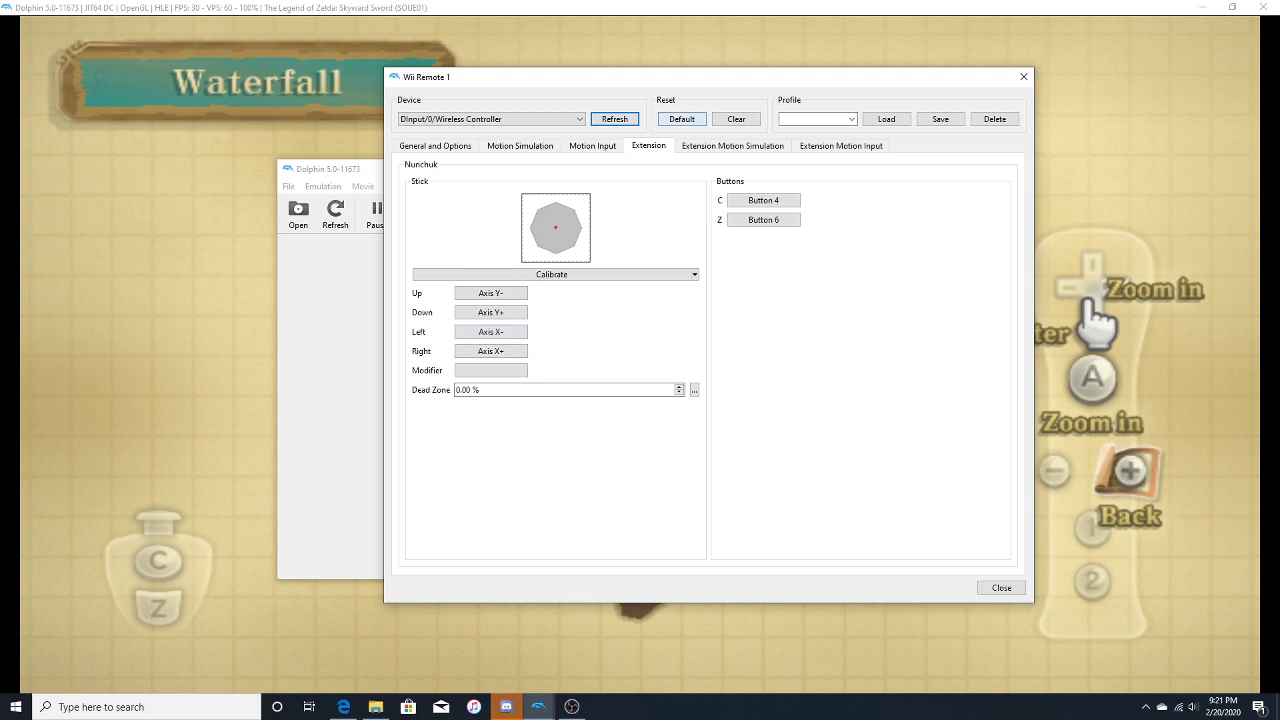
left_click(732, 146)
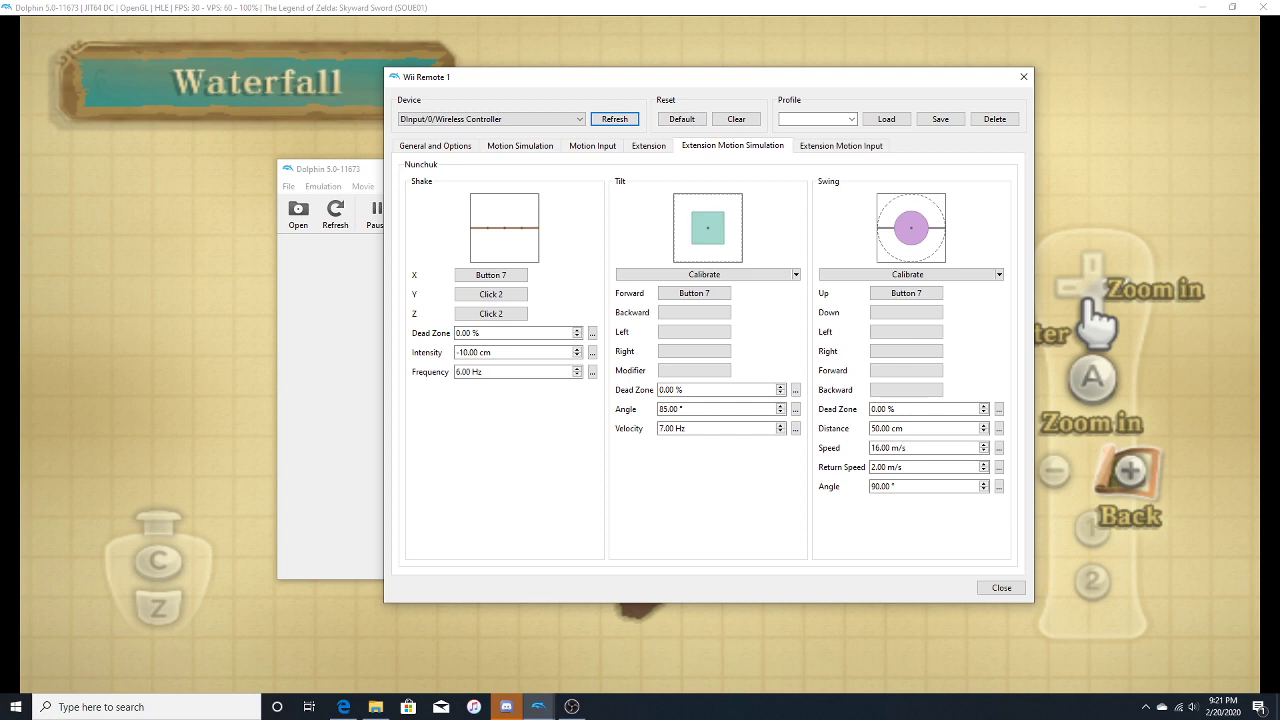
left_click(840, 145)
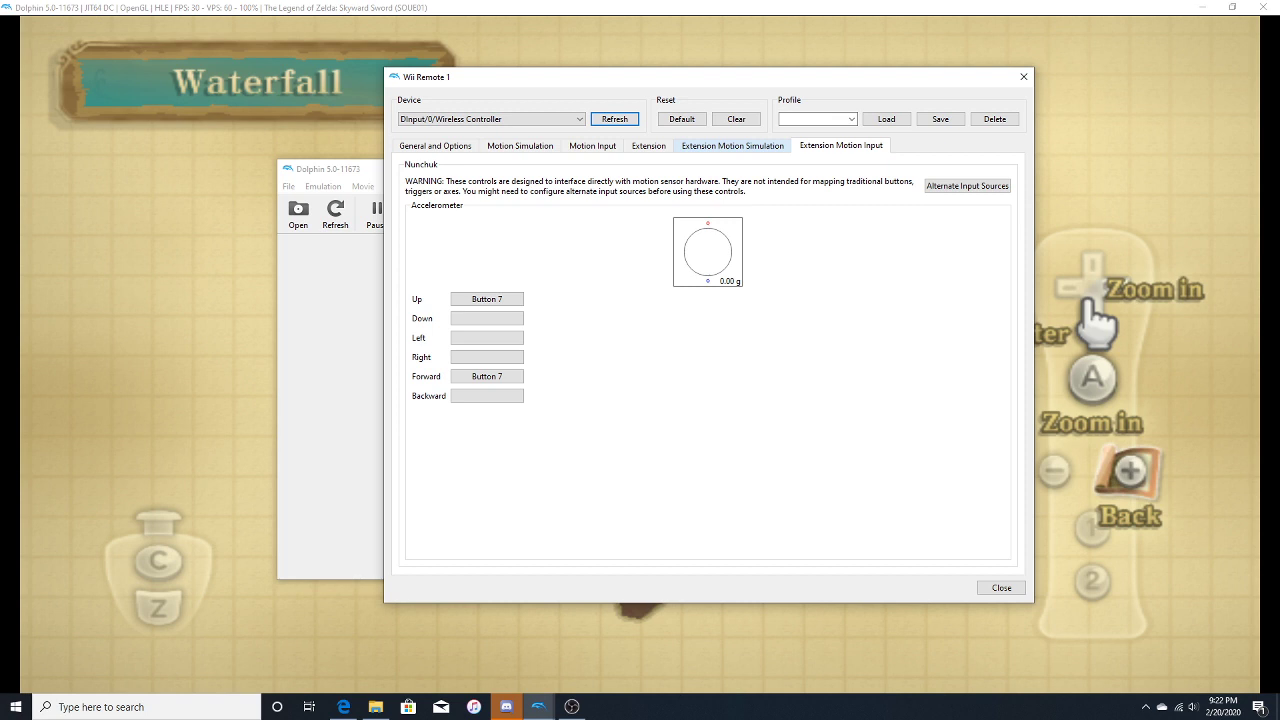
left_click(733, 145)
left_click(840, 145)
left_click(435, 146)
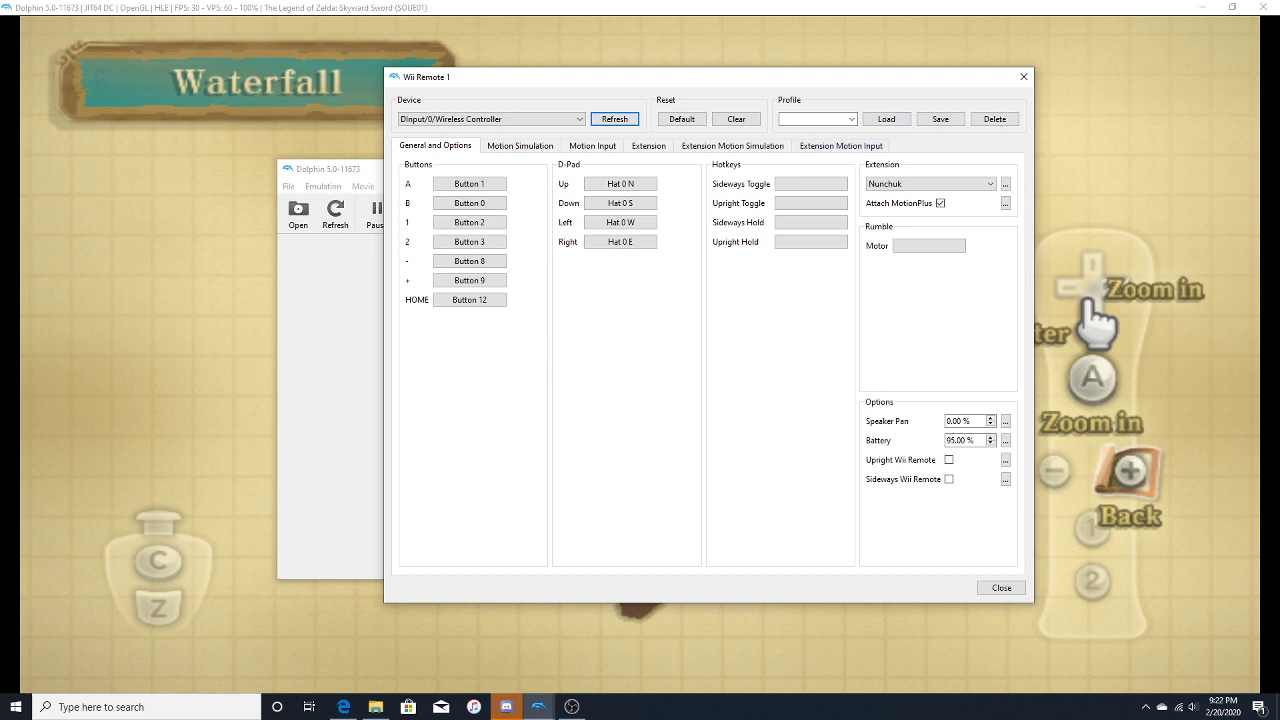
- Save the Wii Remote 1 mapping to the PS4 profile and close its configuration
left_click(817, 119)
left_click(810, 133)
left_click(940, 119)
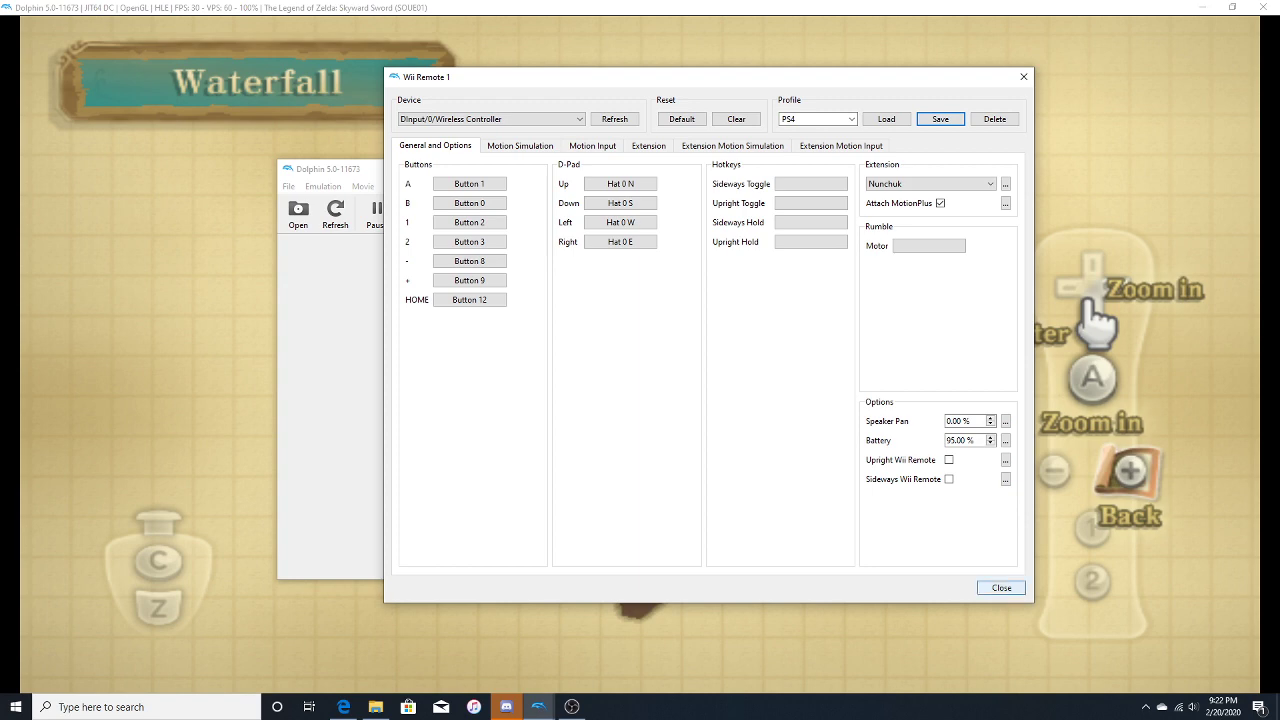
left_click(1001, 587)
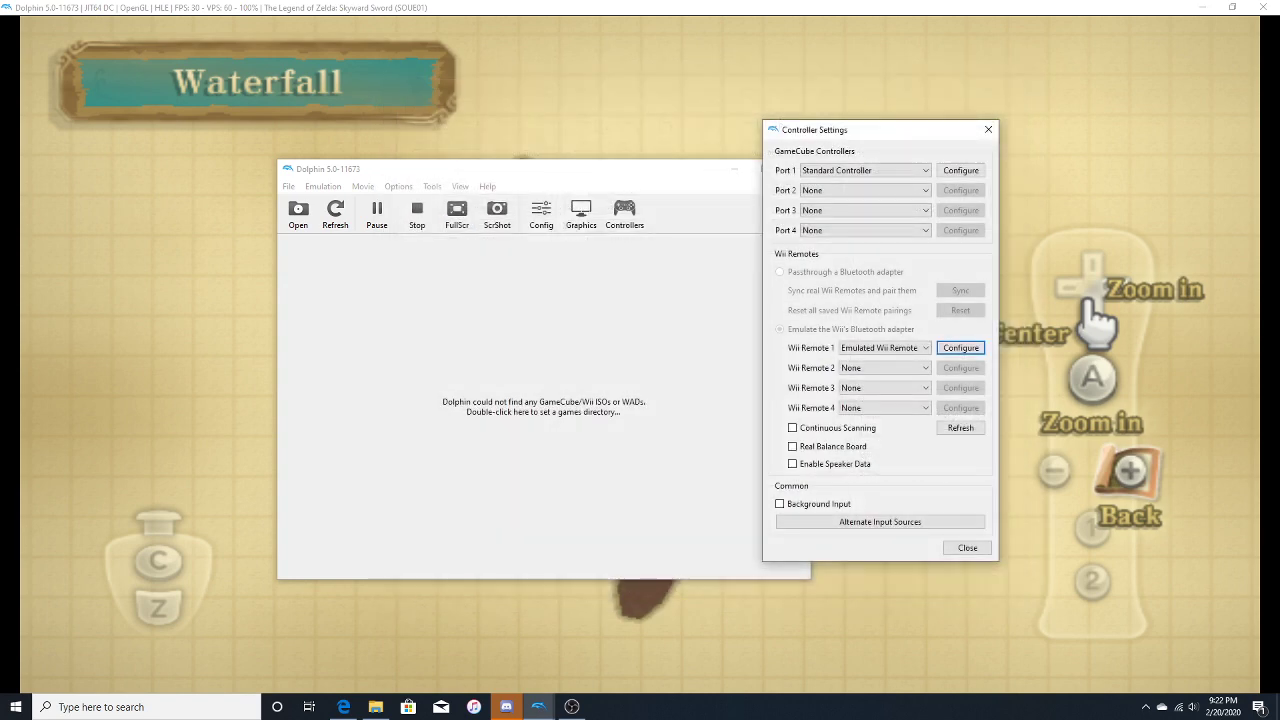